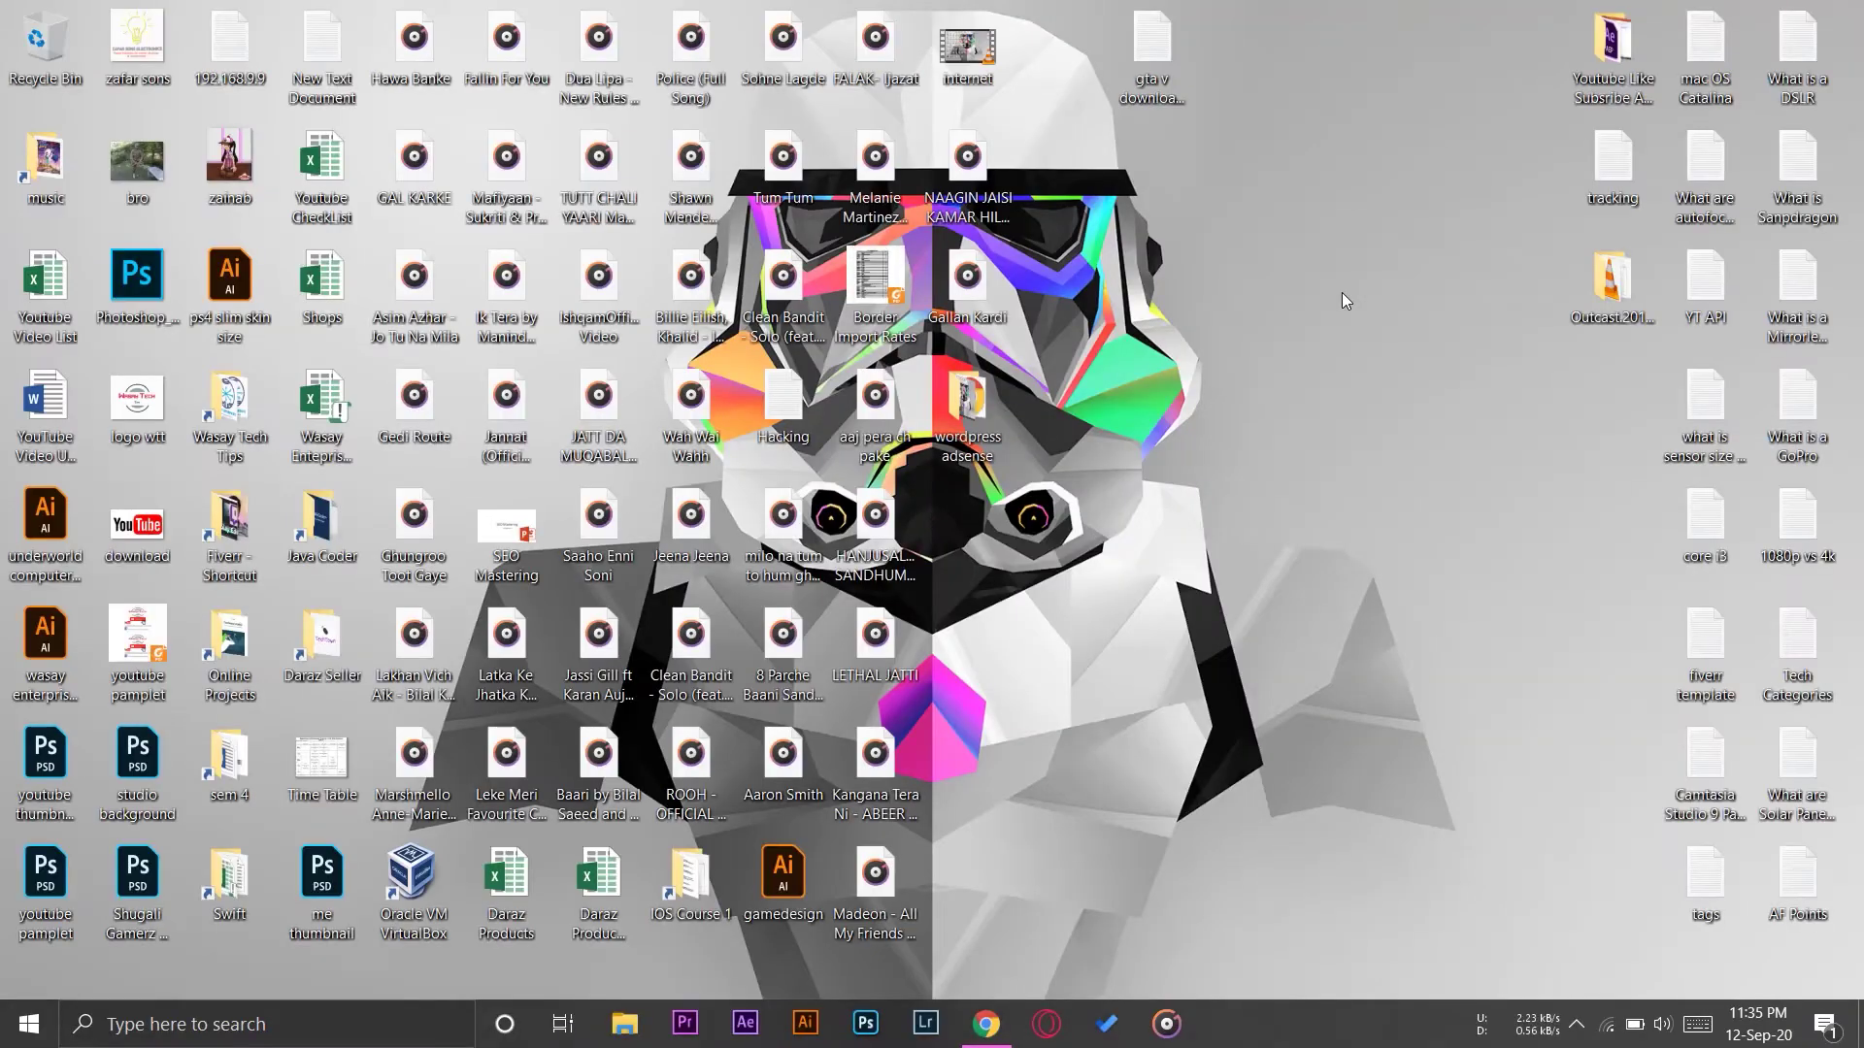
Step: Bring up Facebook in the Chrome browser from the taskbar
click(986, 1024)
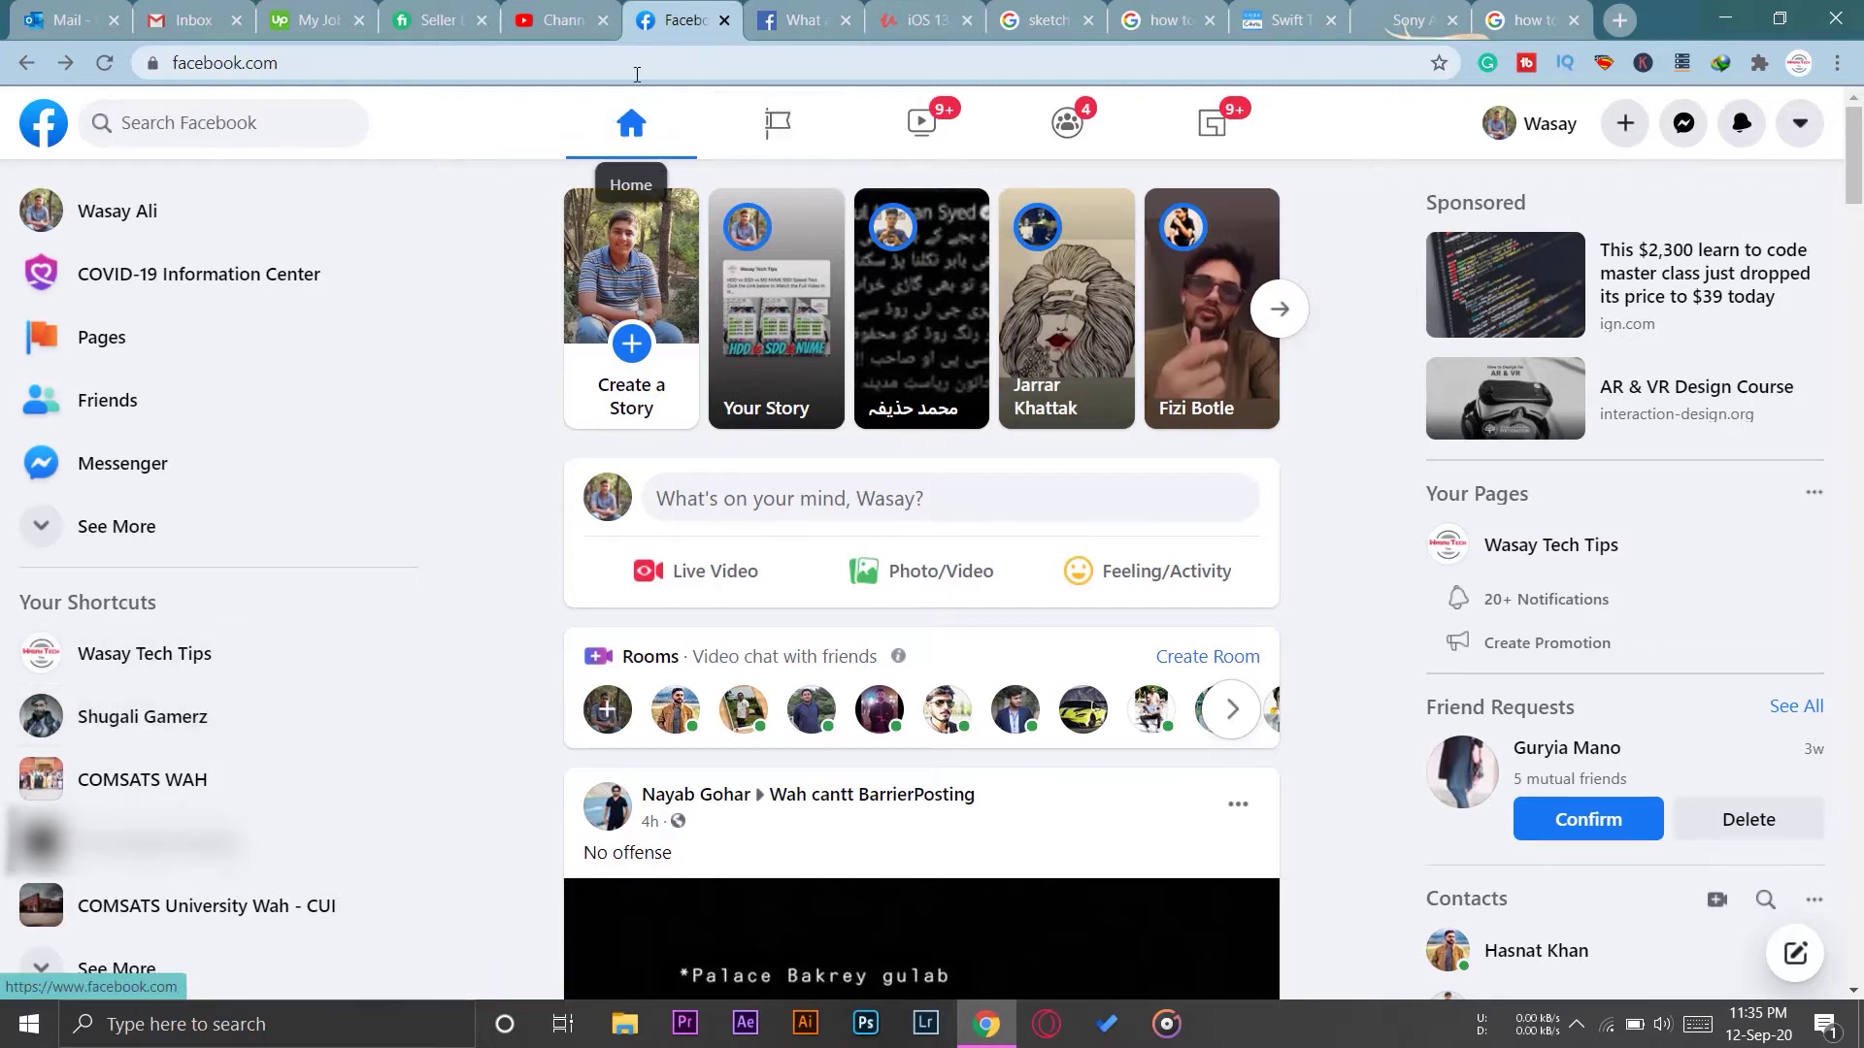
Step: Open the Shugali Gamerz page from the Pages You Manage list
click(791, 129)
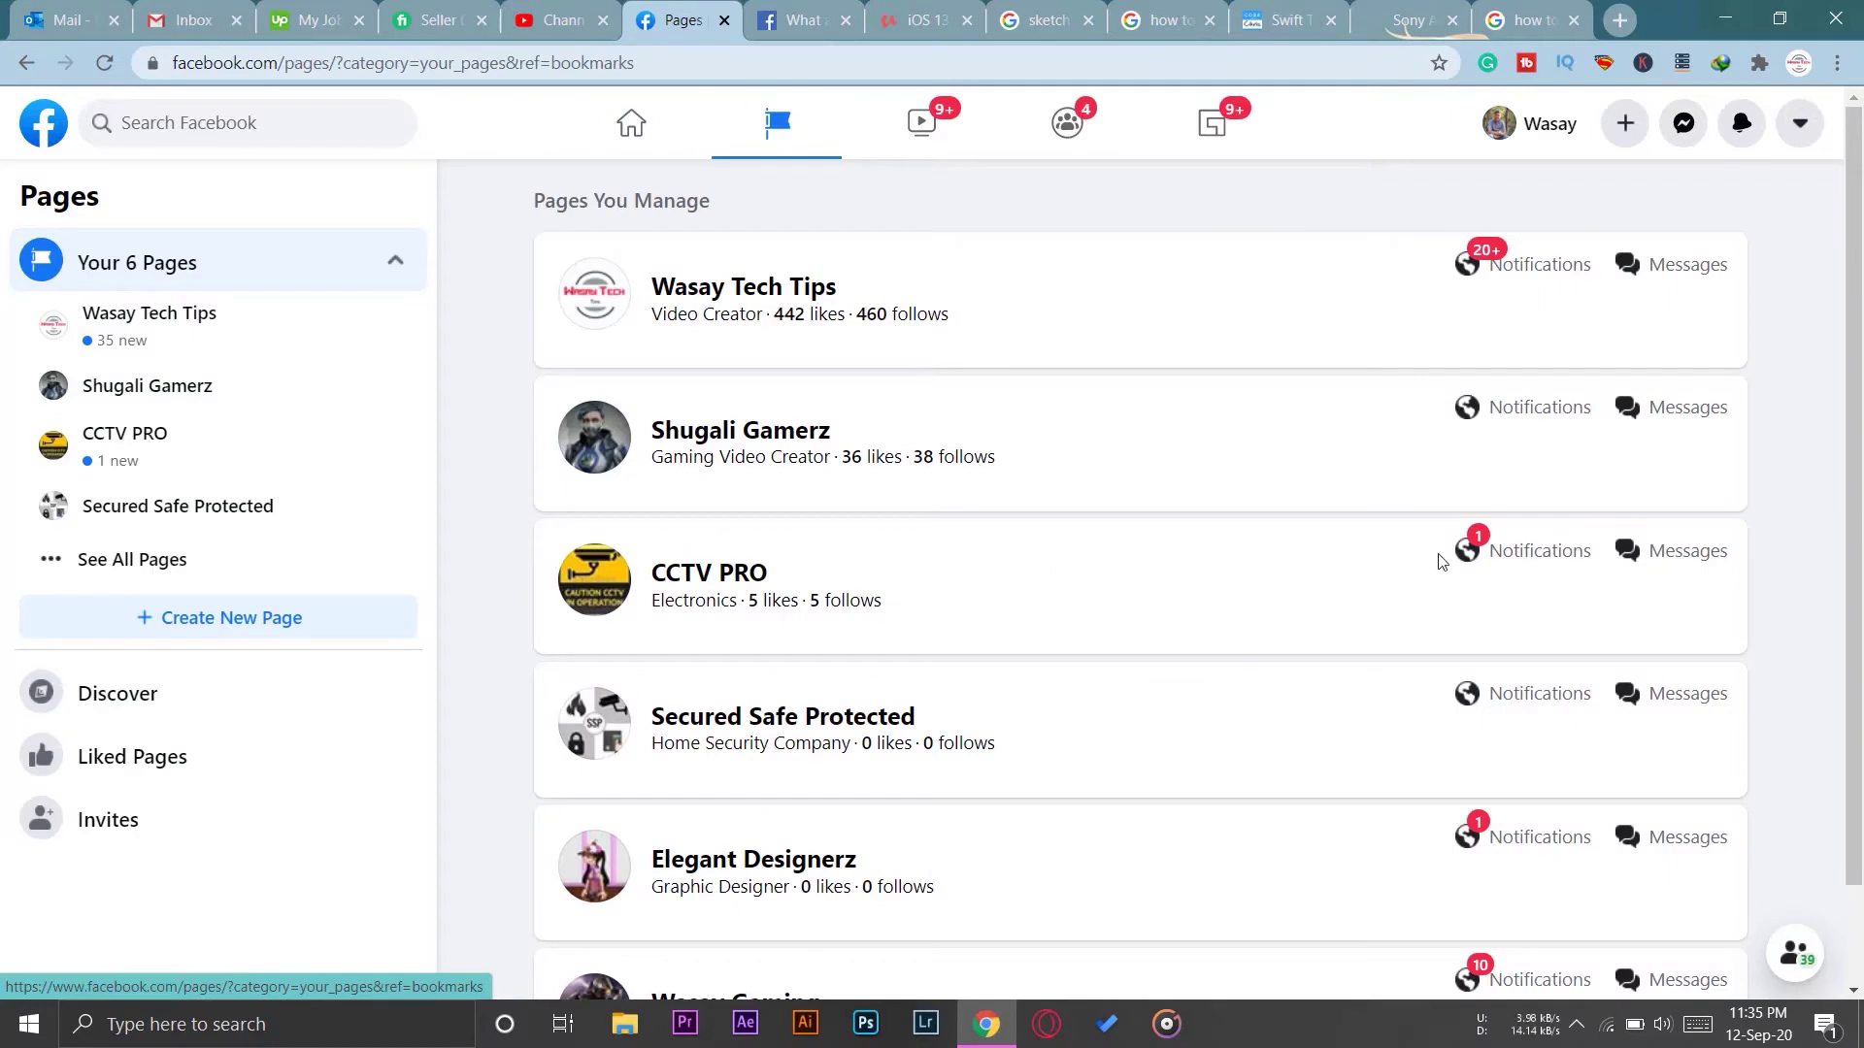
scroll(1148, 645, down, 1)
scroll(1151, 647, up, 1)
click(720, 428)
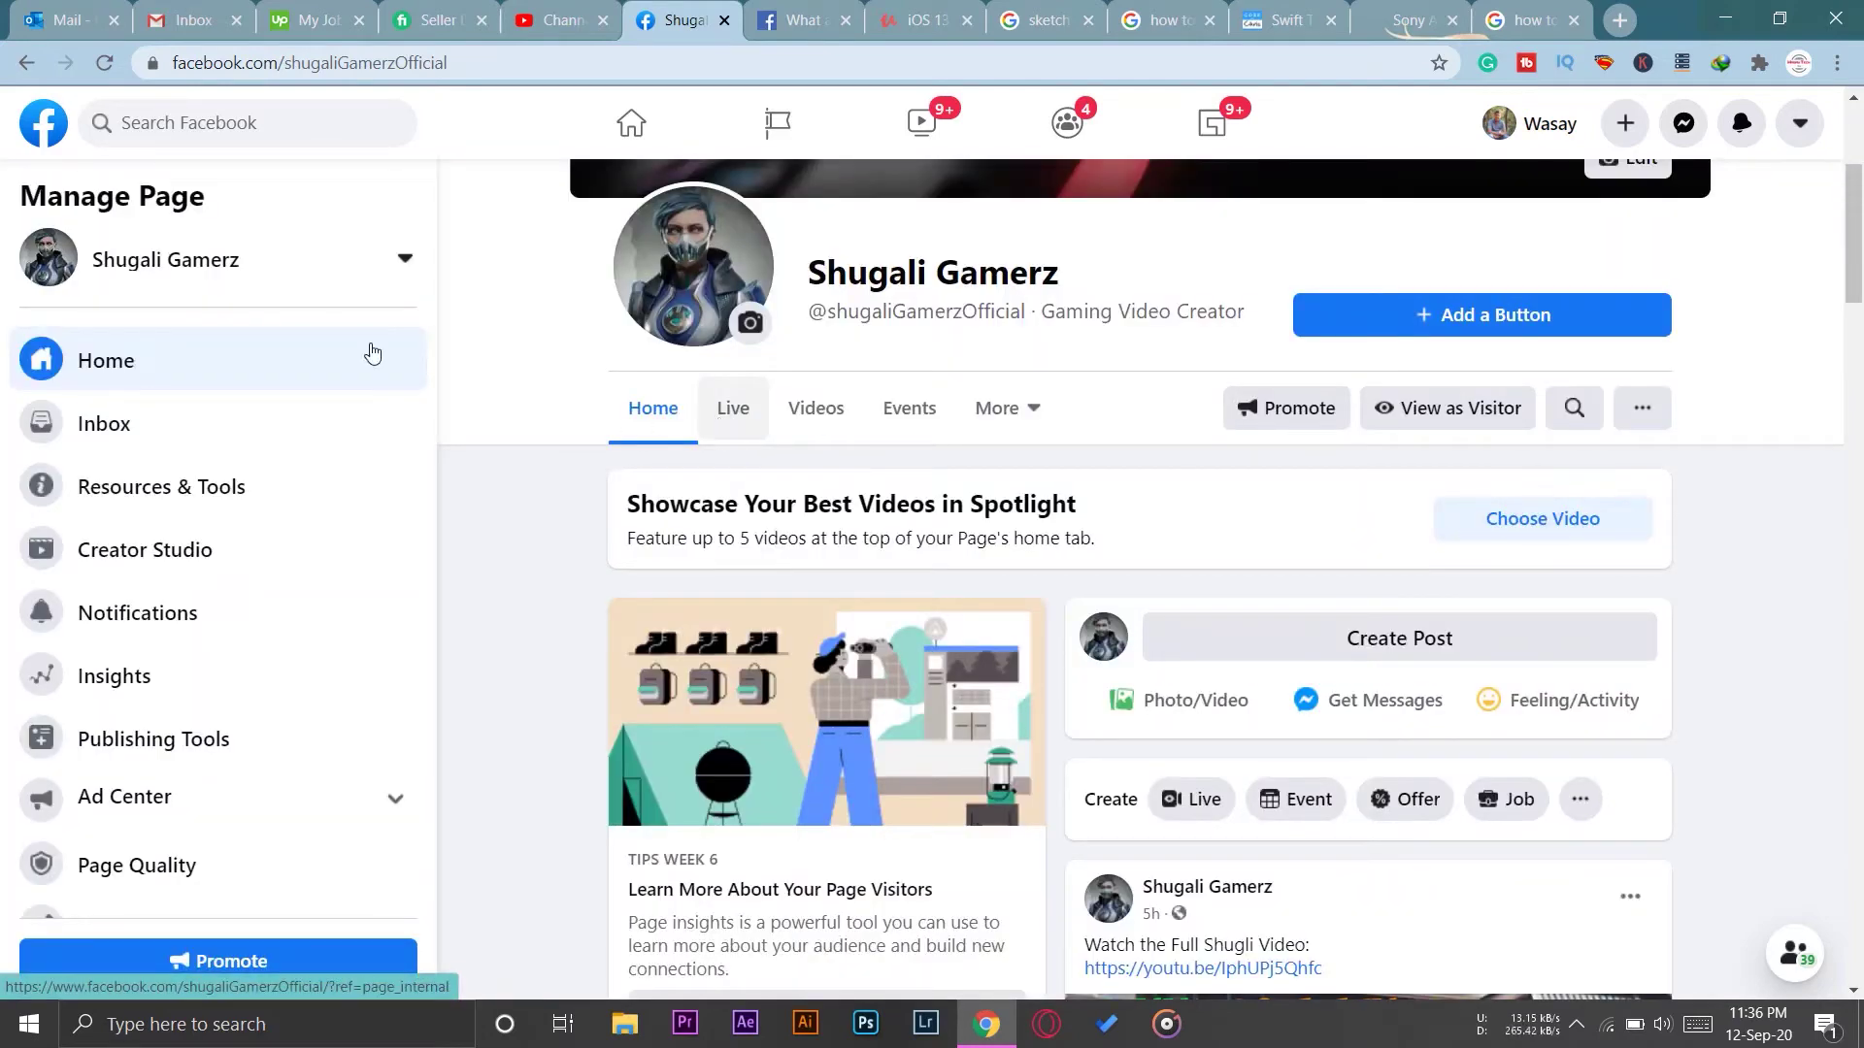
scroll(283, 590, down, 1)
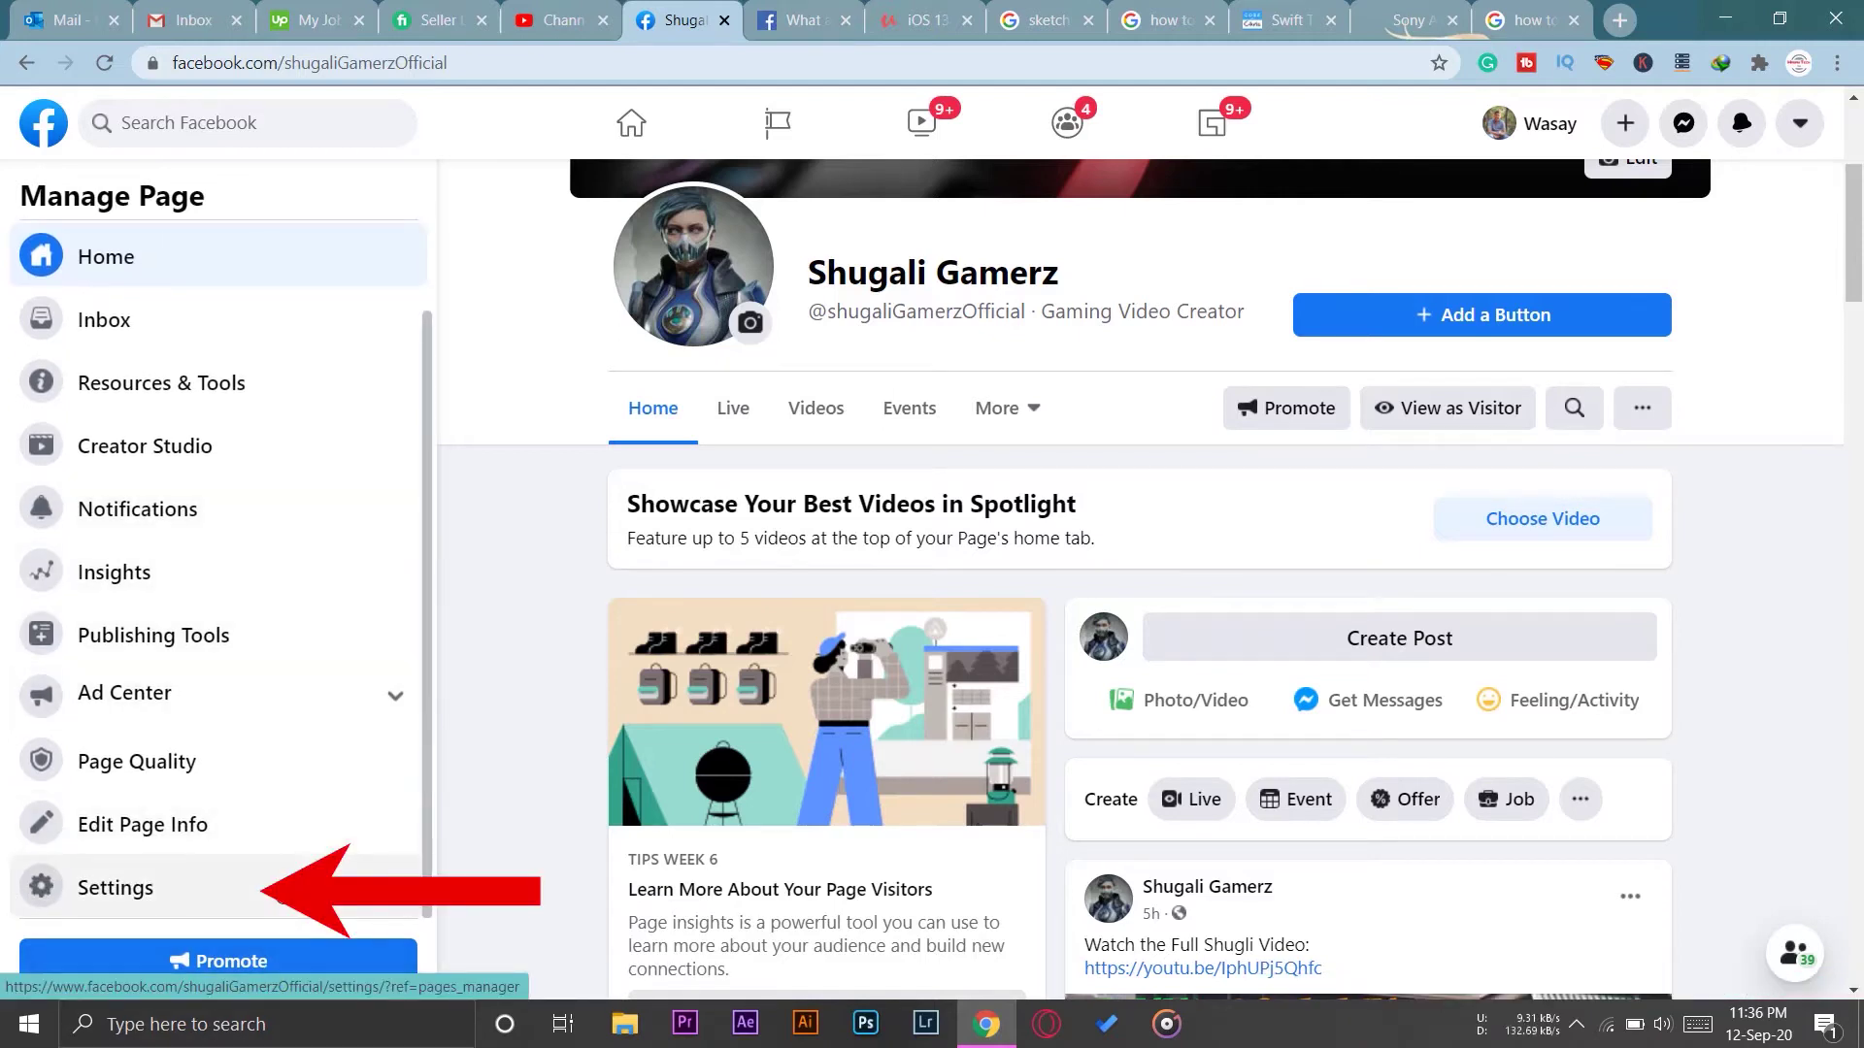
Step: Open Shugali Gamerz Page Settings and look over the General settings list
click(281, 891)
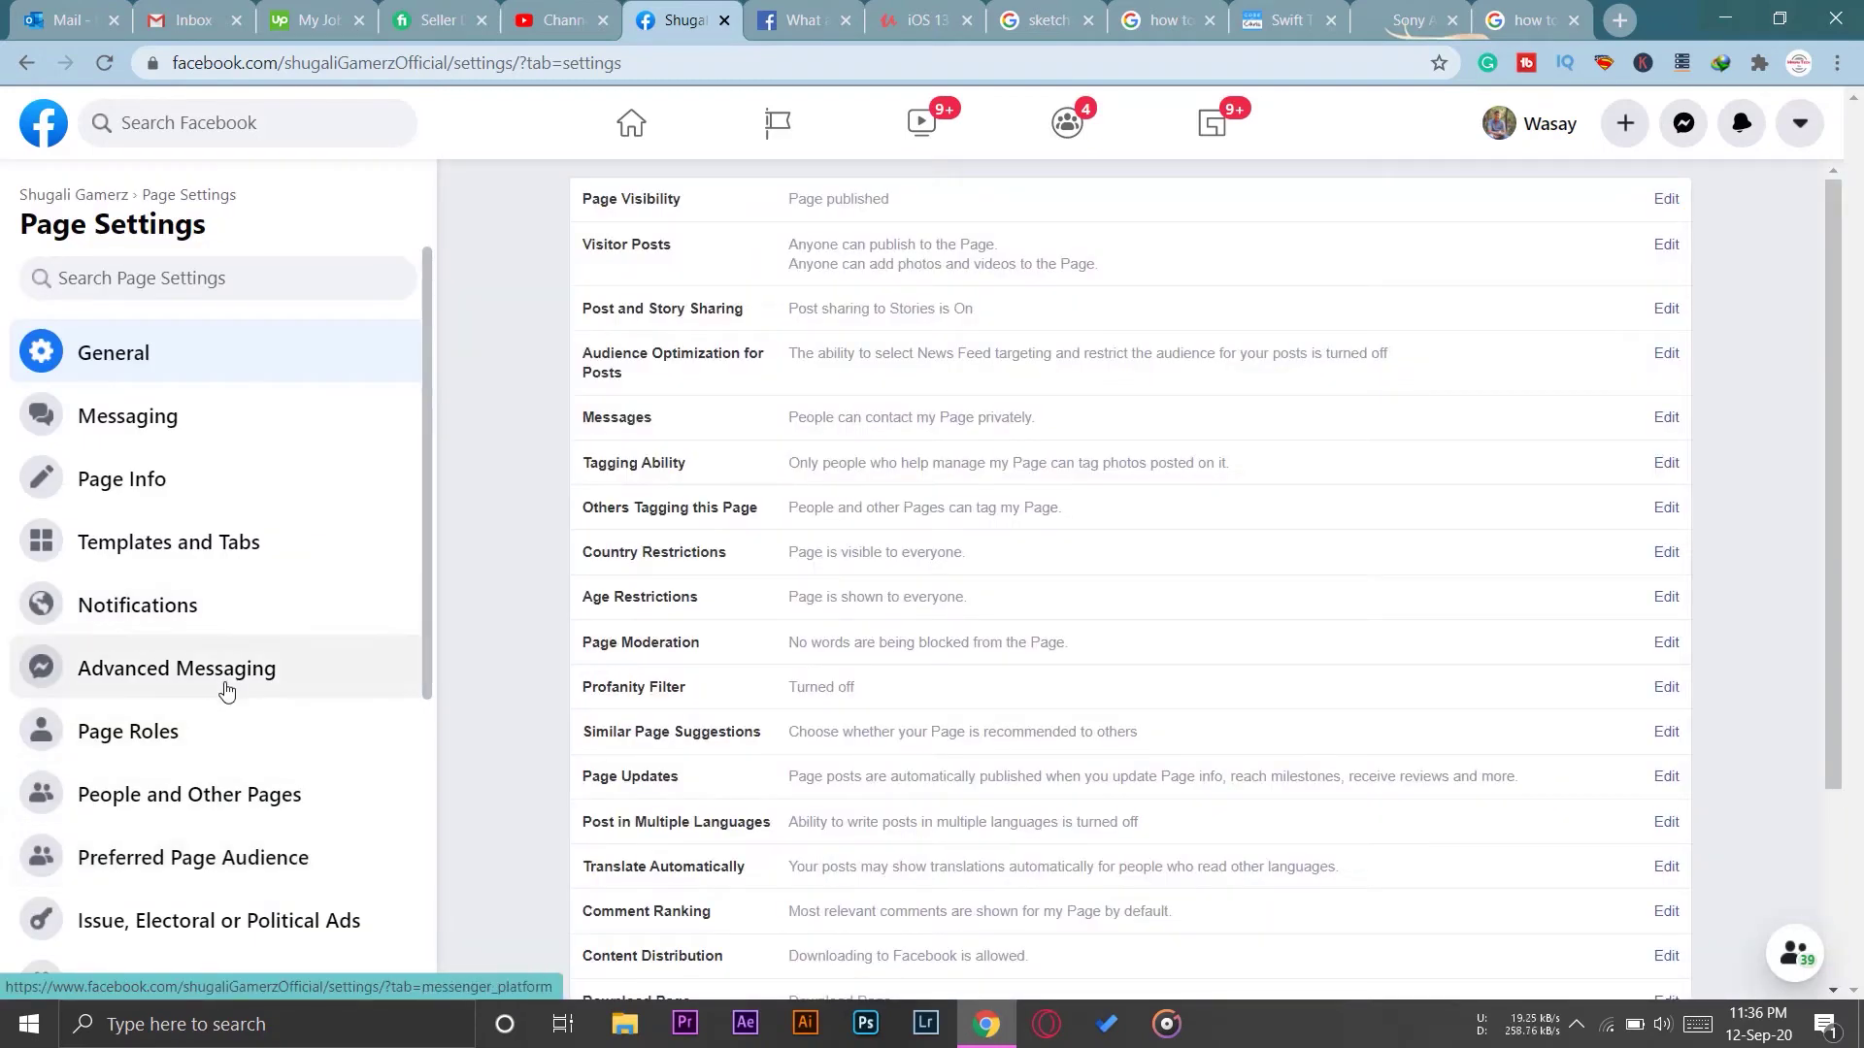
scroll(224, 685, down, 5)
scroll(226, 691, up, 1)
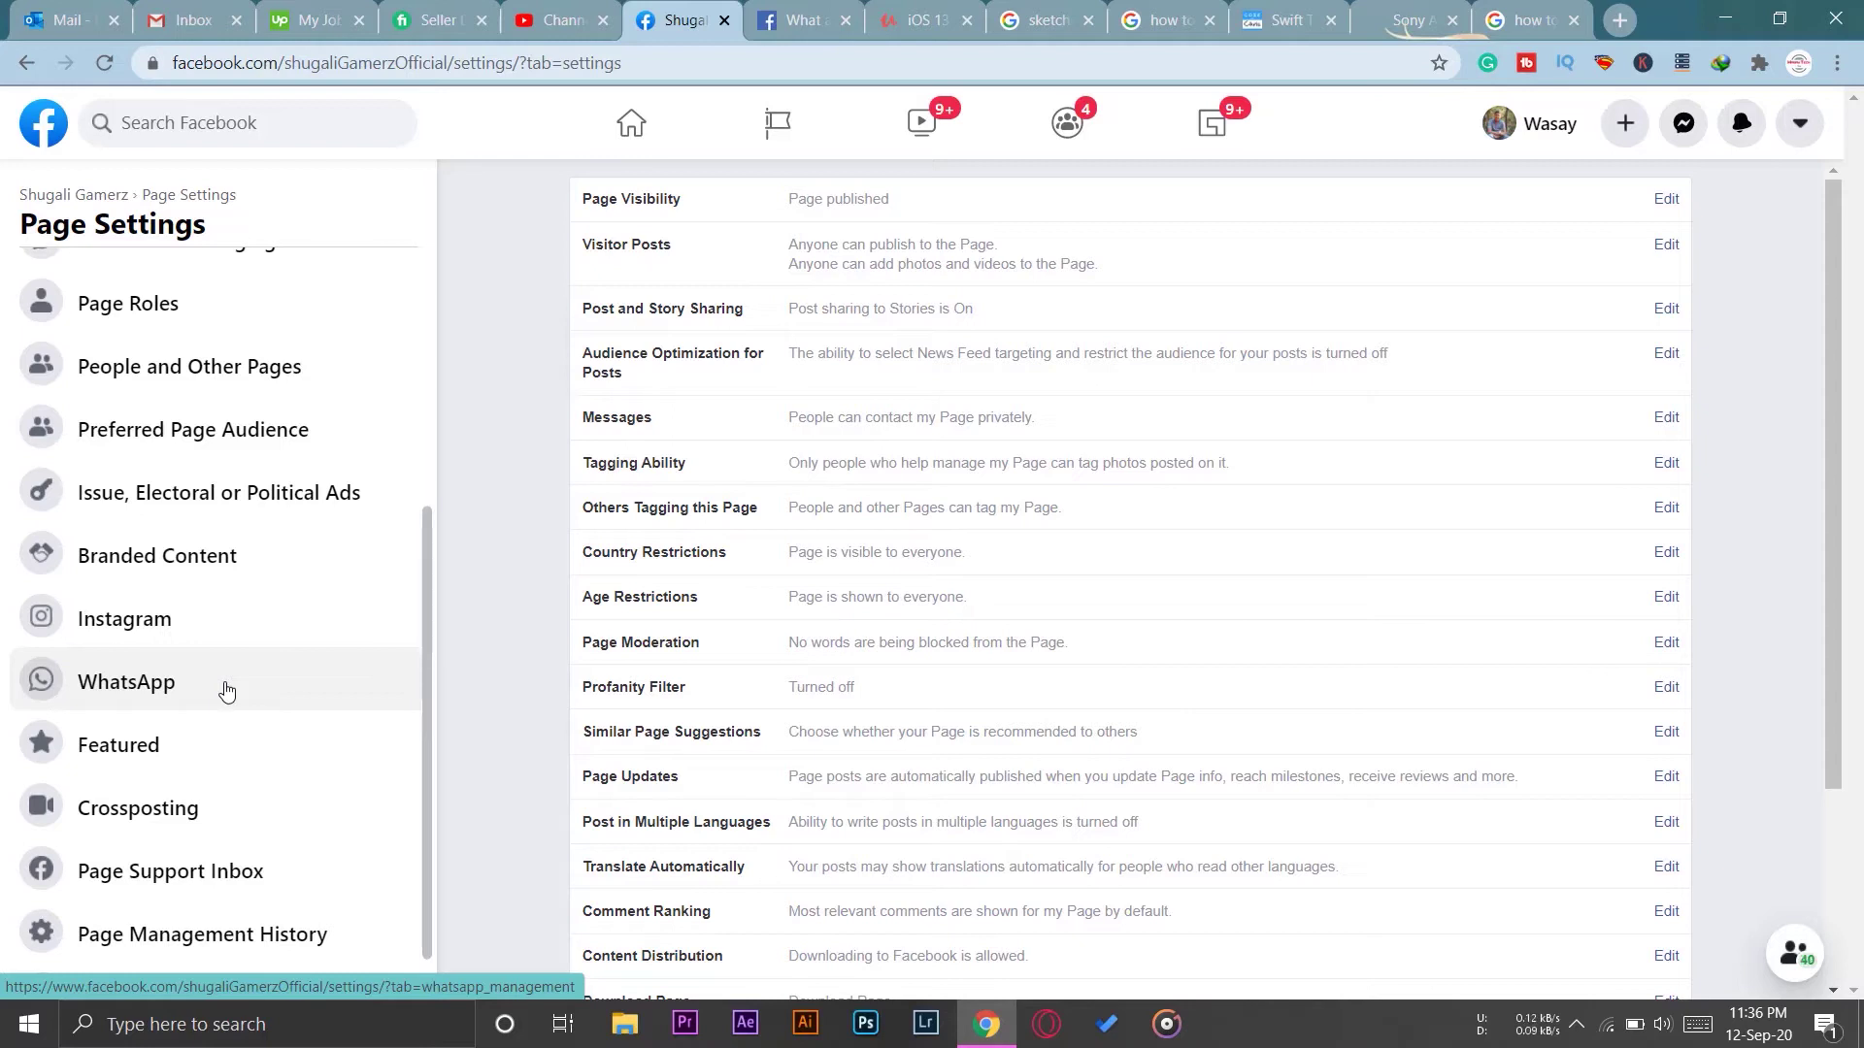
scroll(226, 690, up, 2)
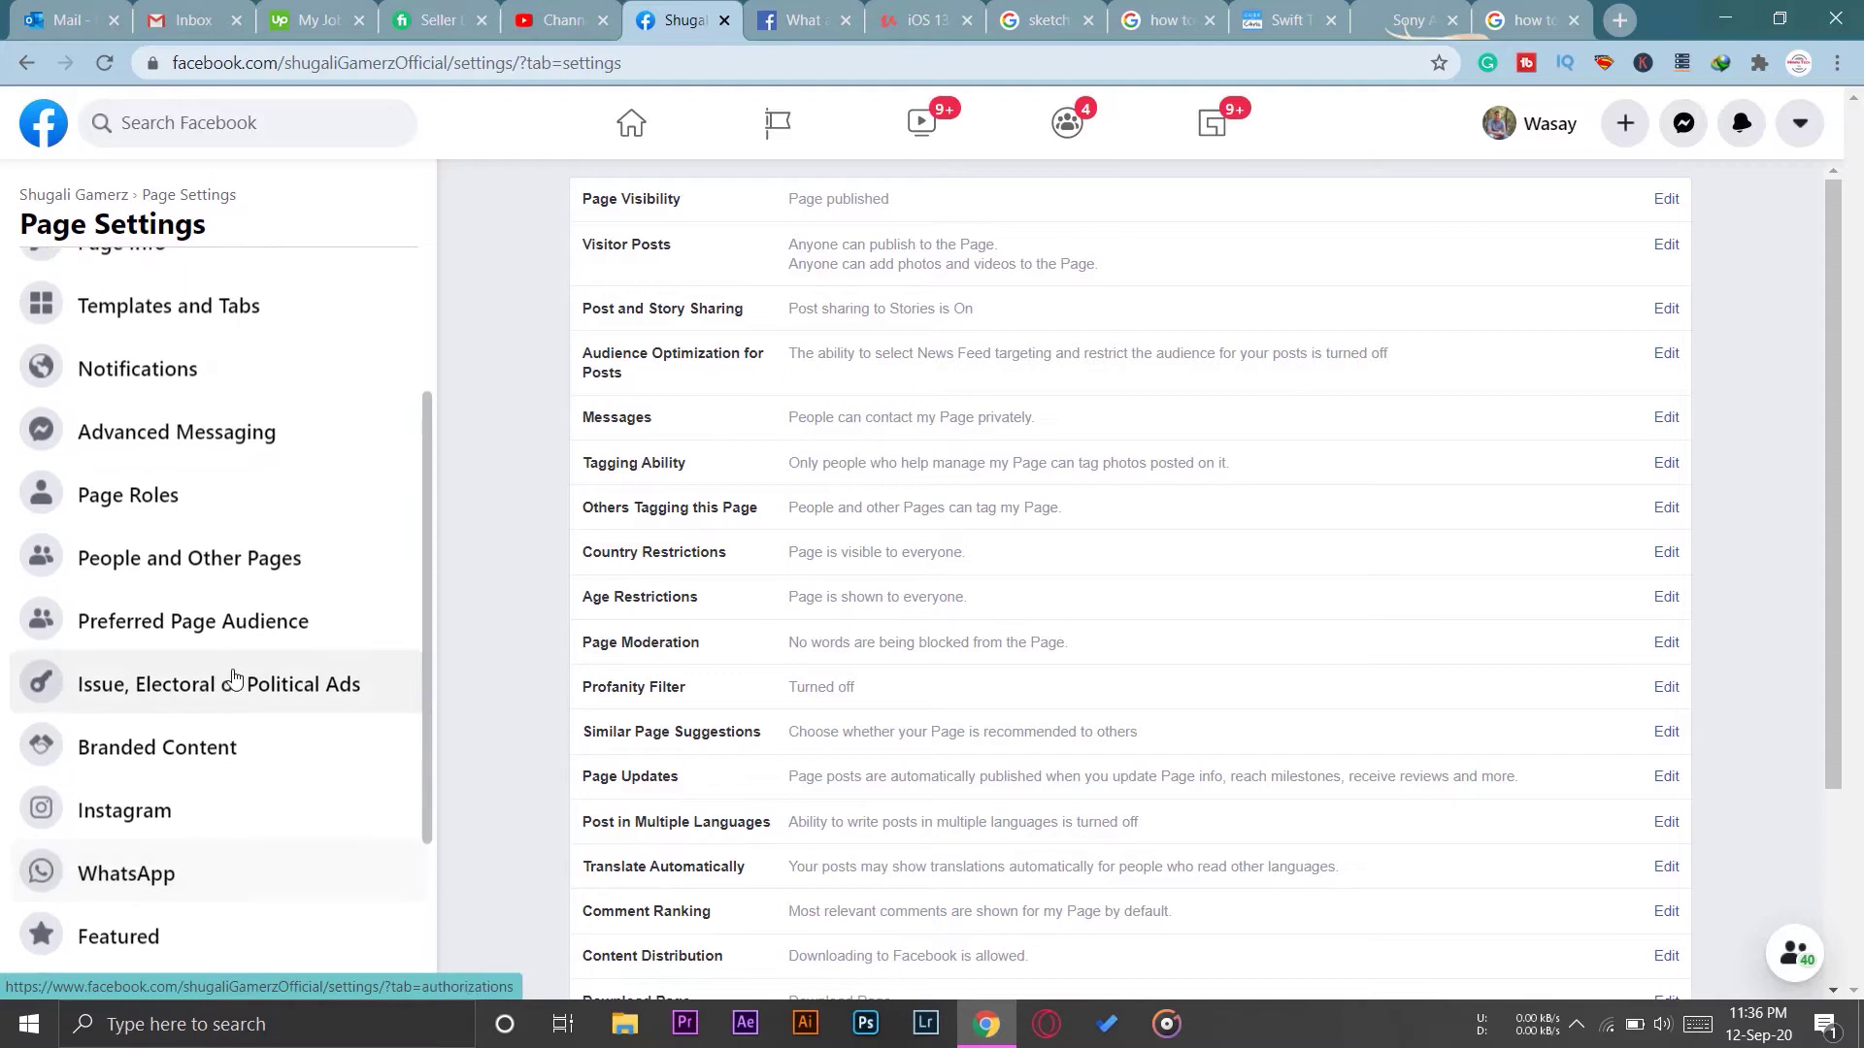
Step: Go to Page Roles and place the cursor in the Assign a New Page Role name field
click(218, 502)
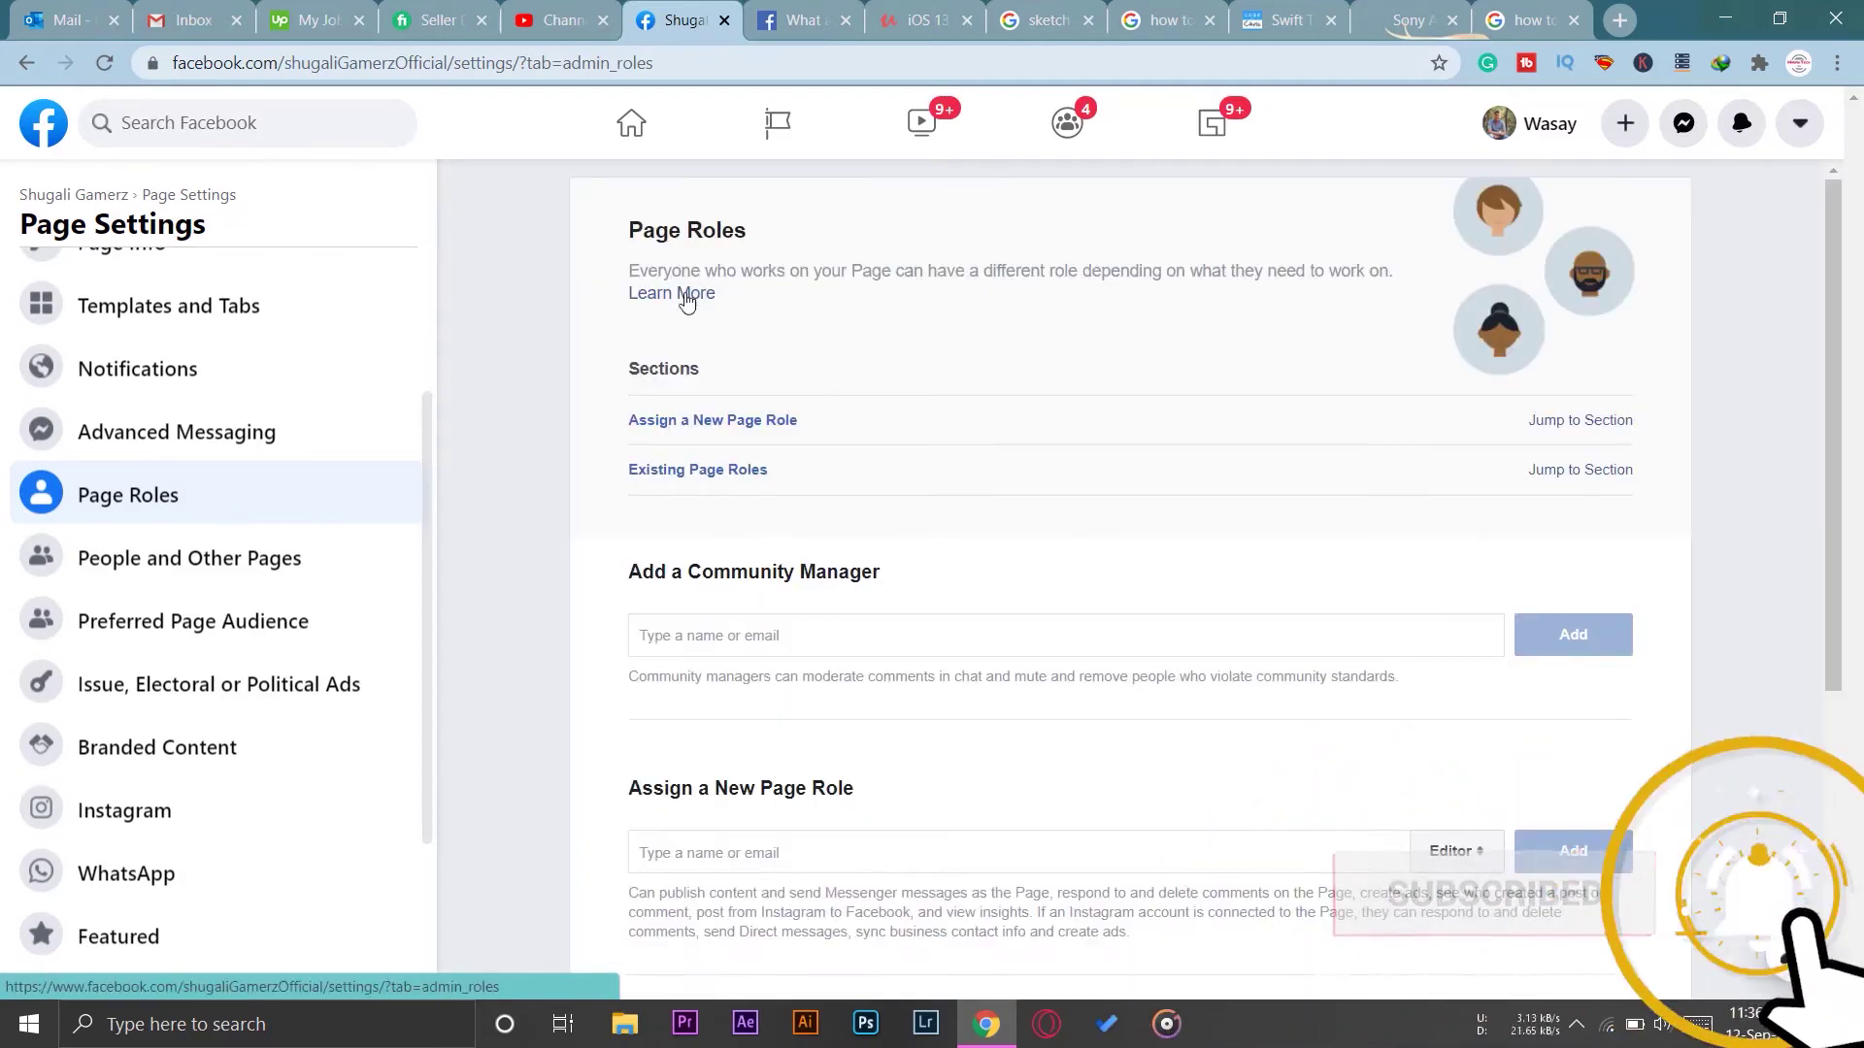
scroll(1268, 532, down, 2)
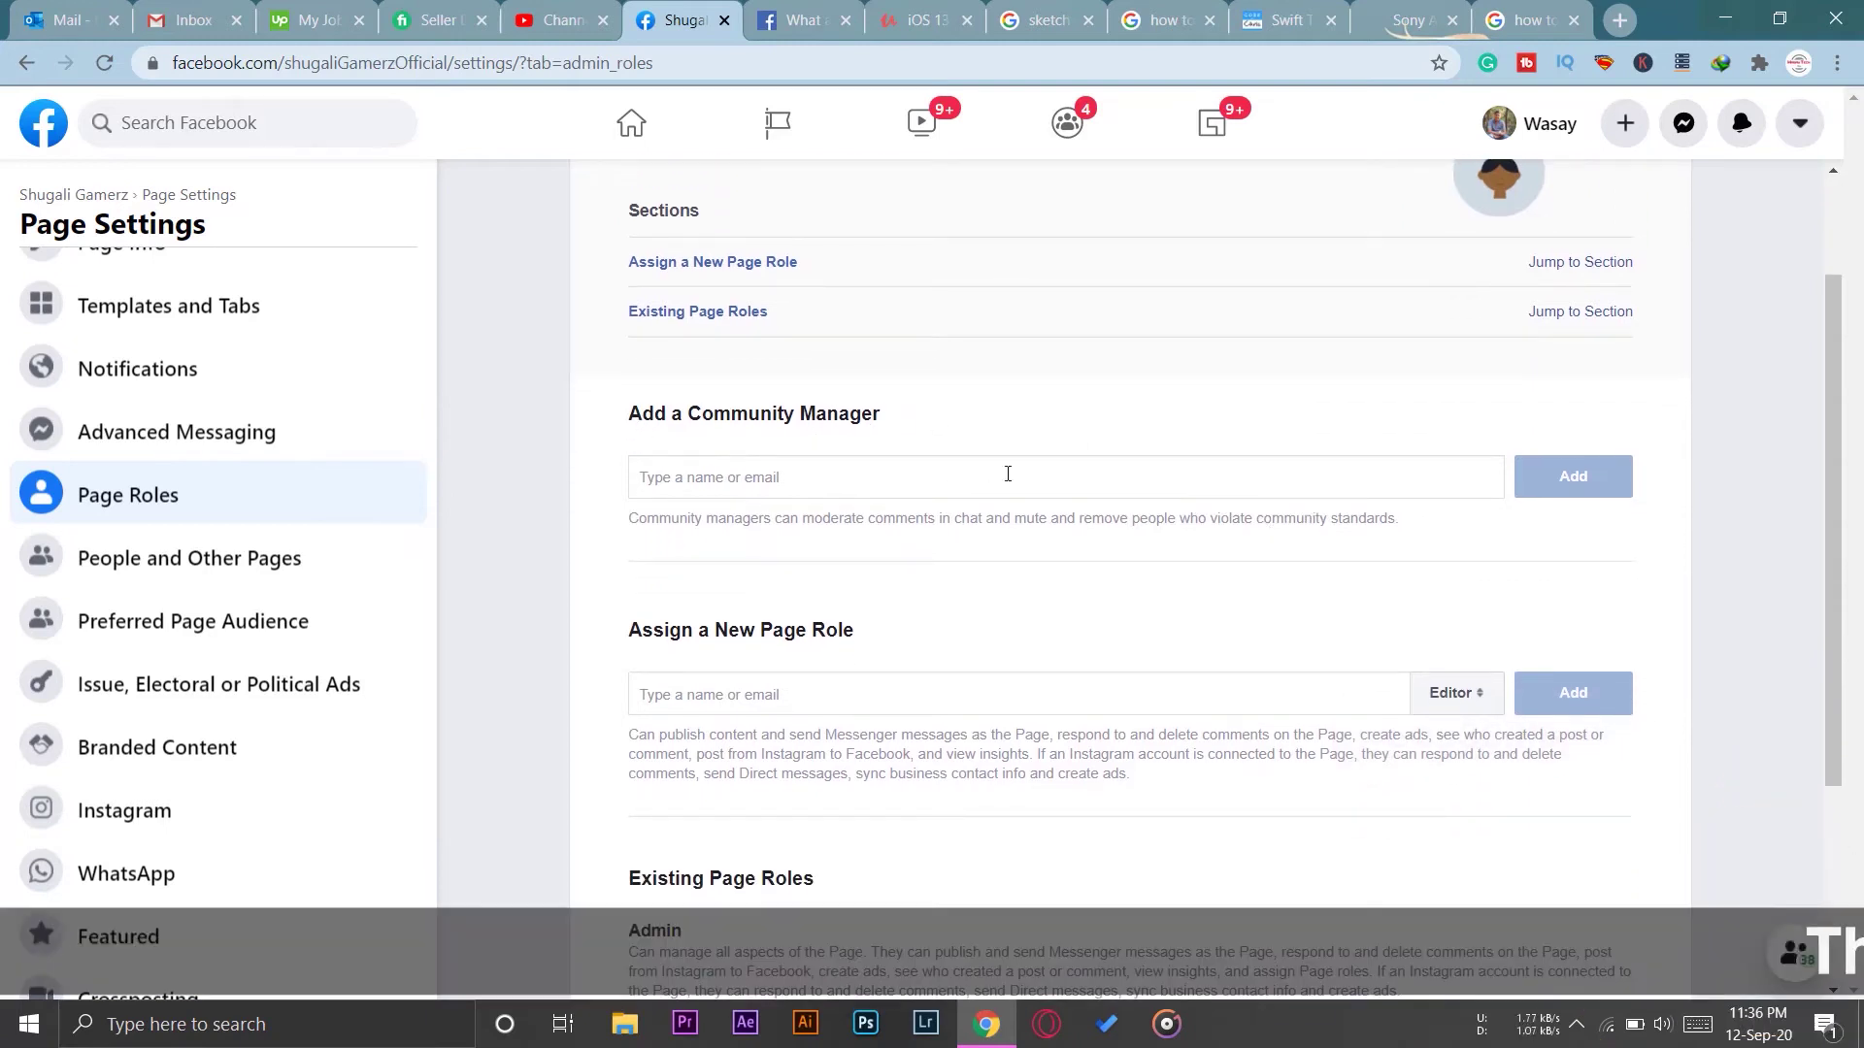
scroll(1008, 474, down, 3)
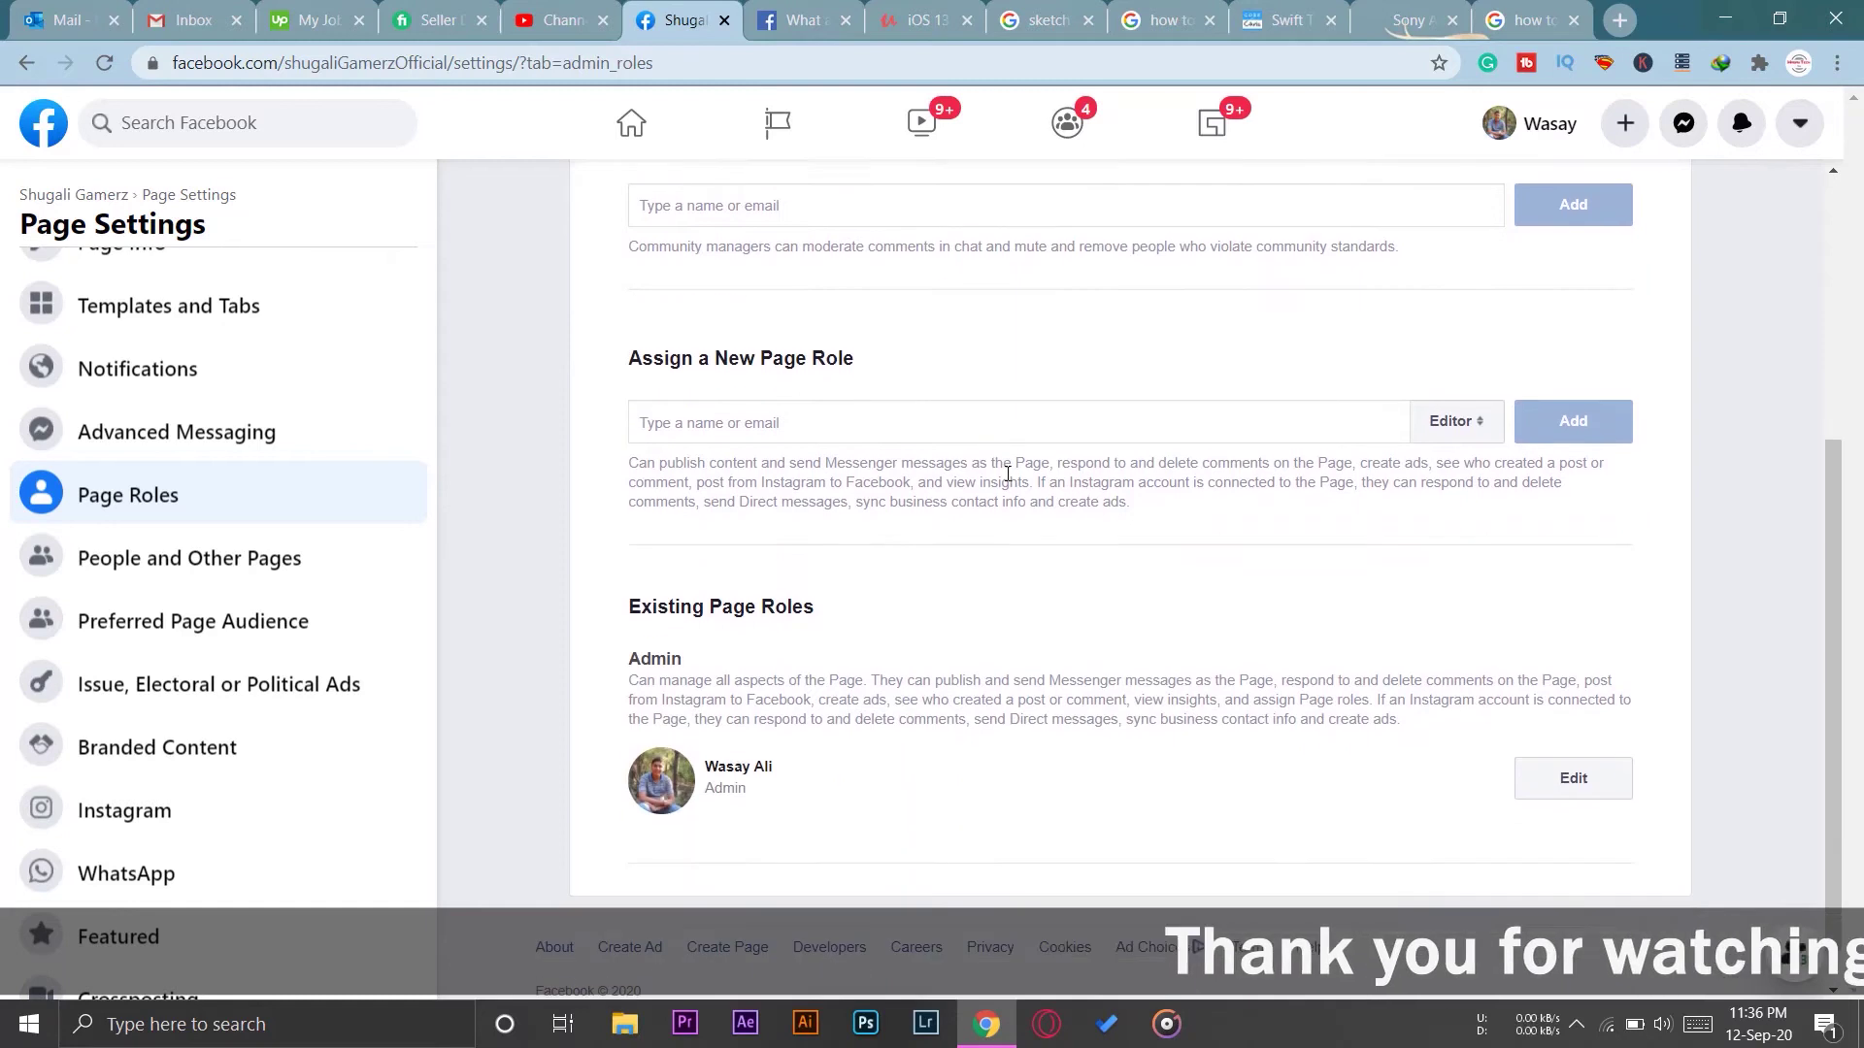
drag(628, 361, 869, 367)
click(740, 422)
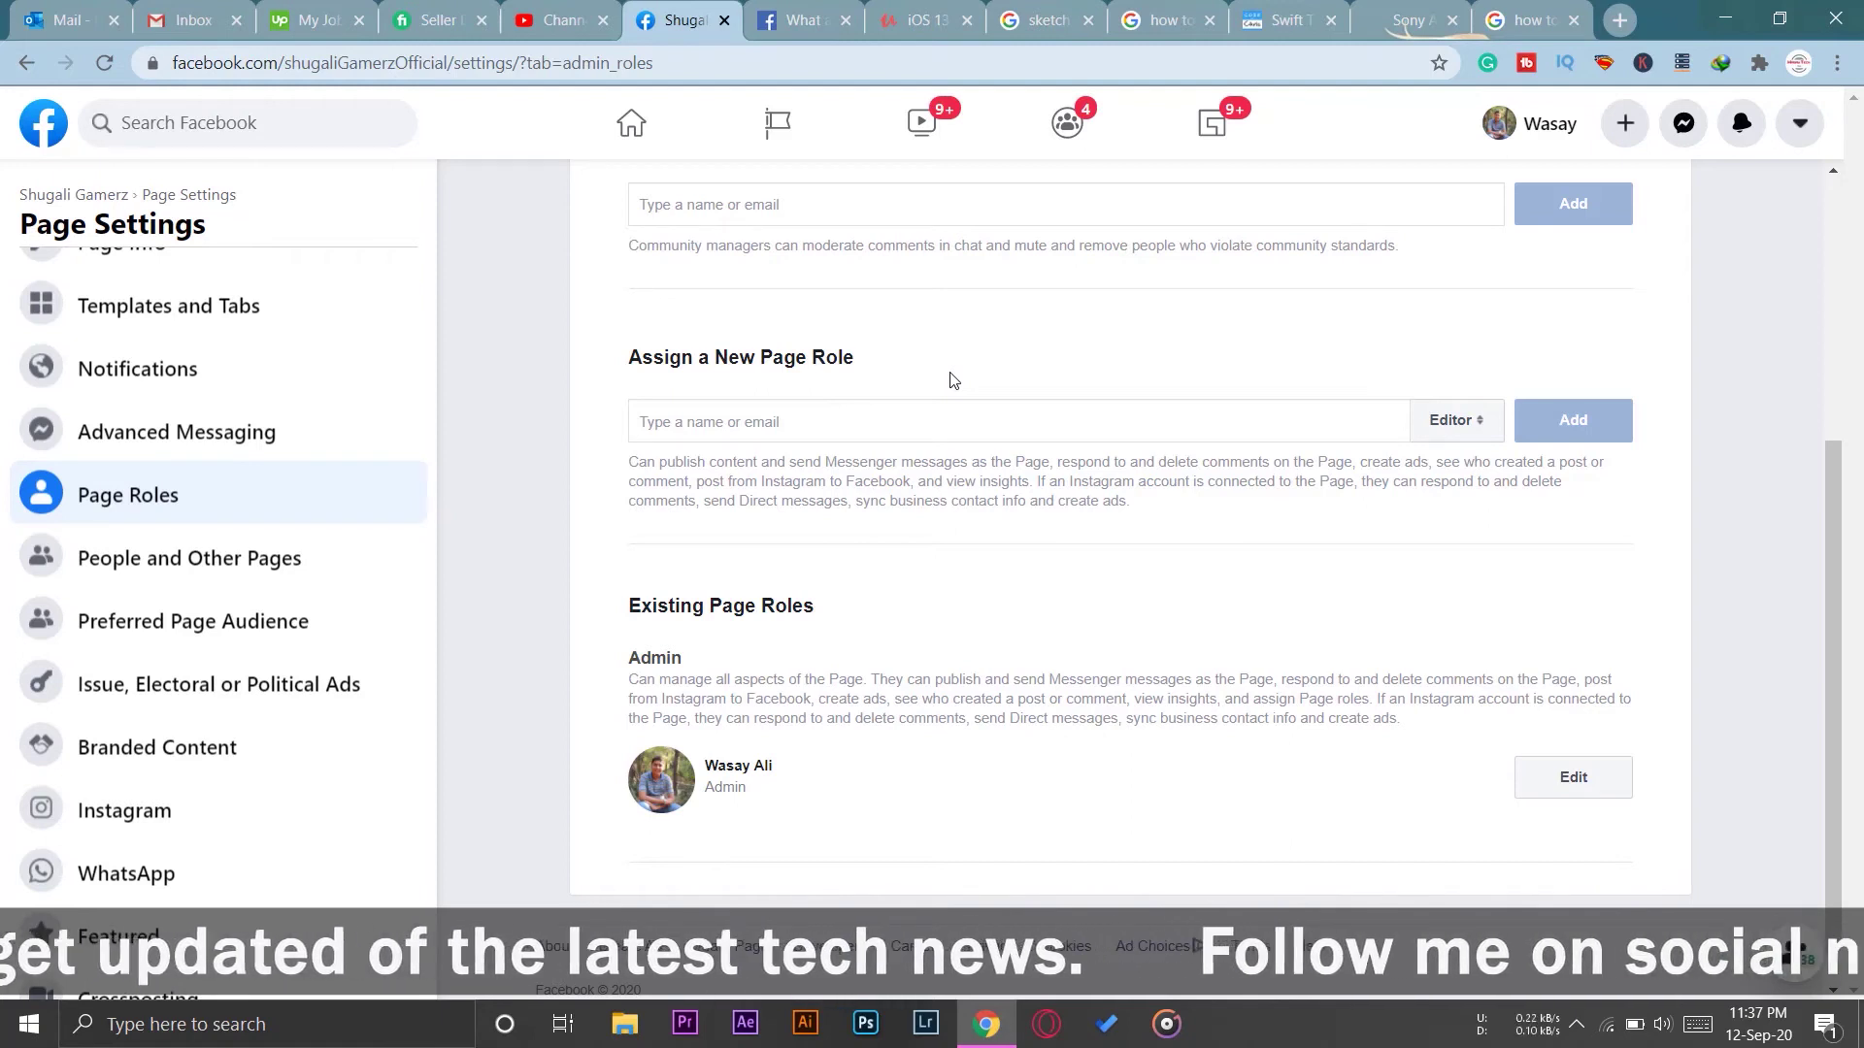
Step: Choose the friend from the name suggestions and expand the Editor role dropdown
click(726, 420)
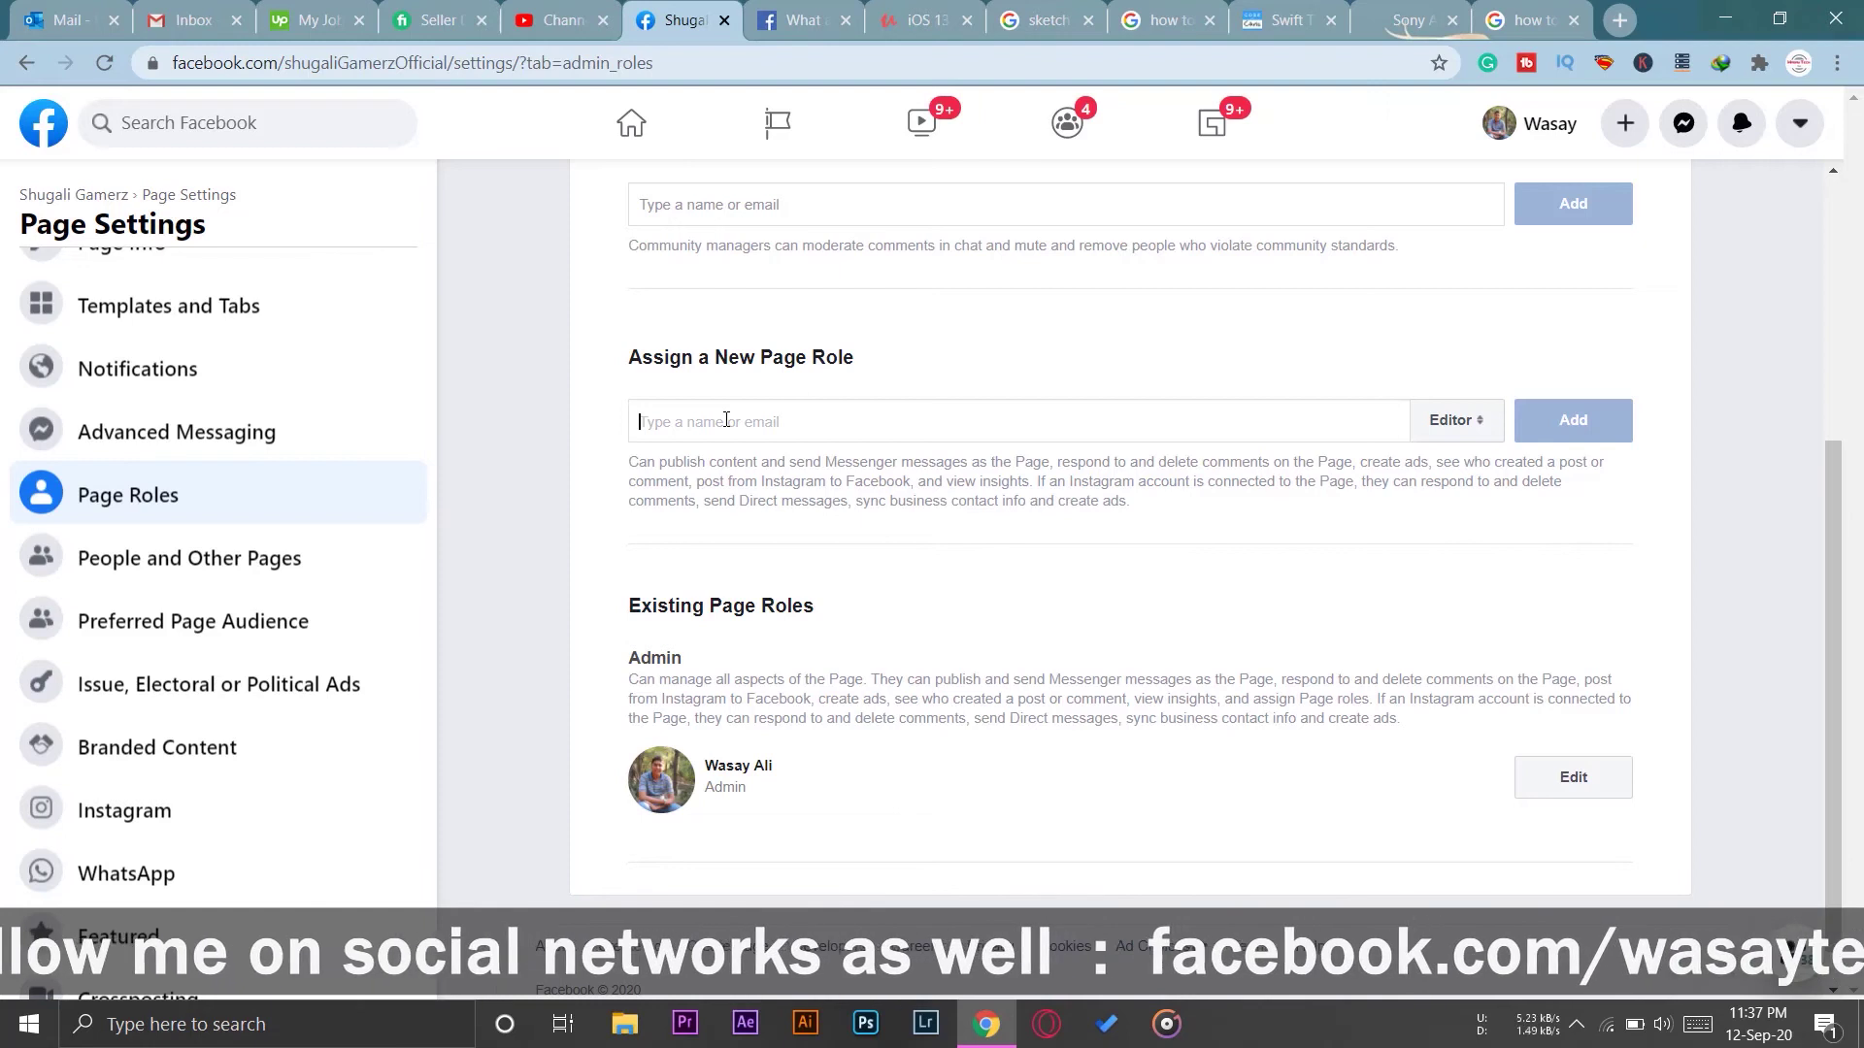
text(fiz)
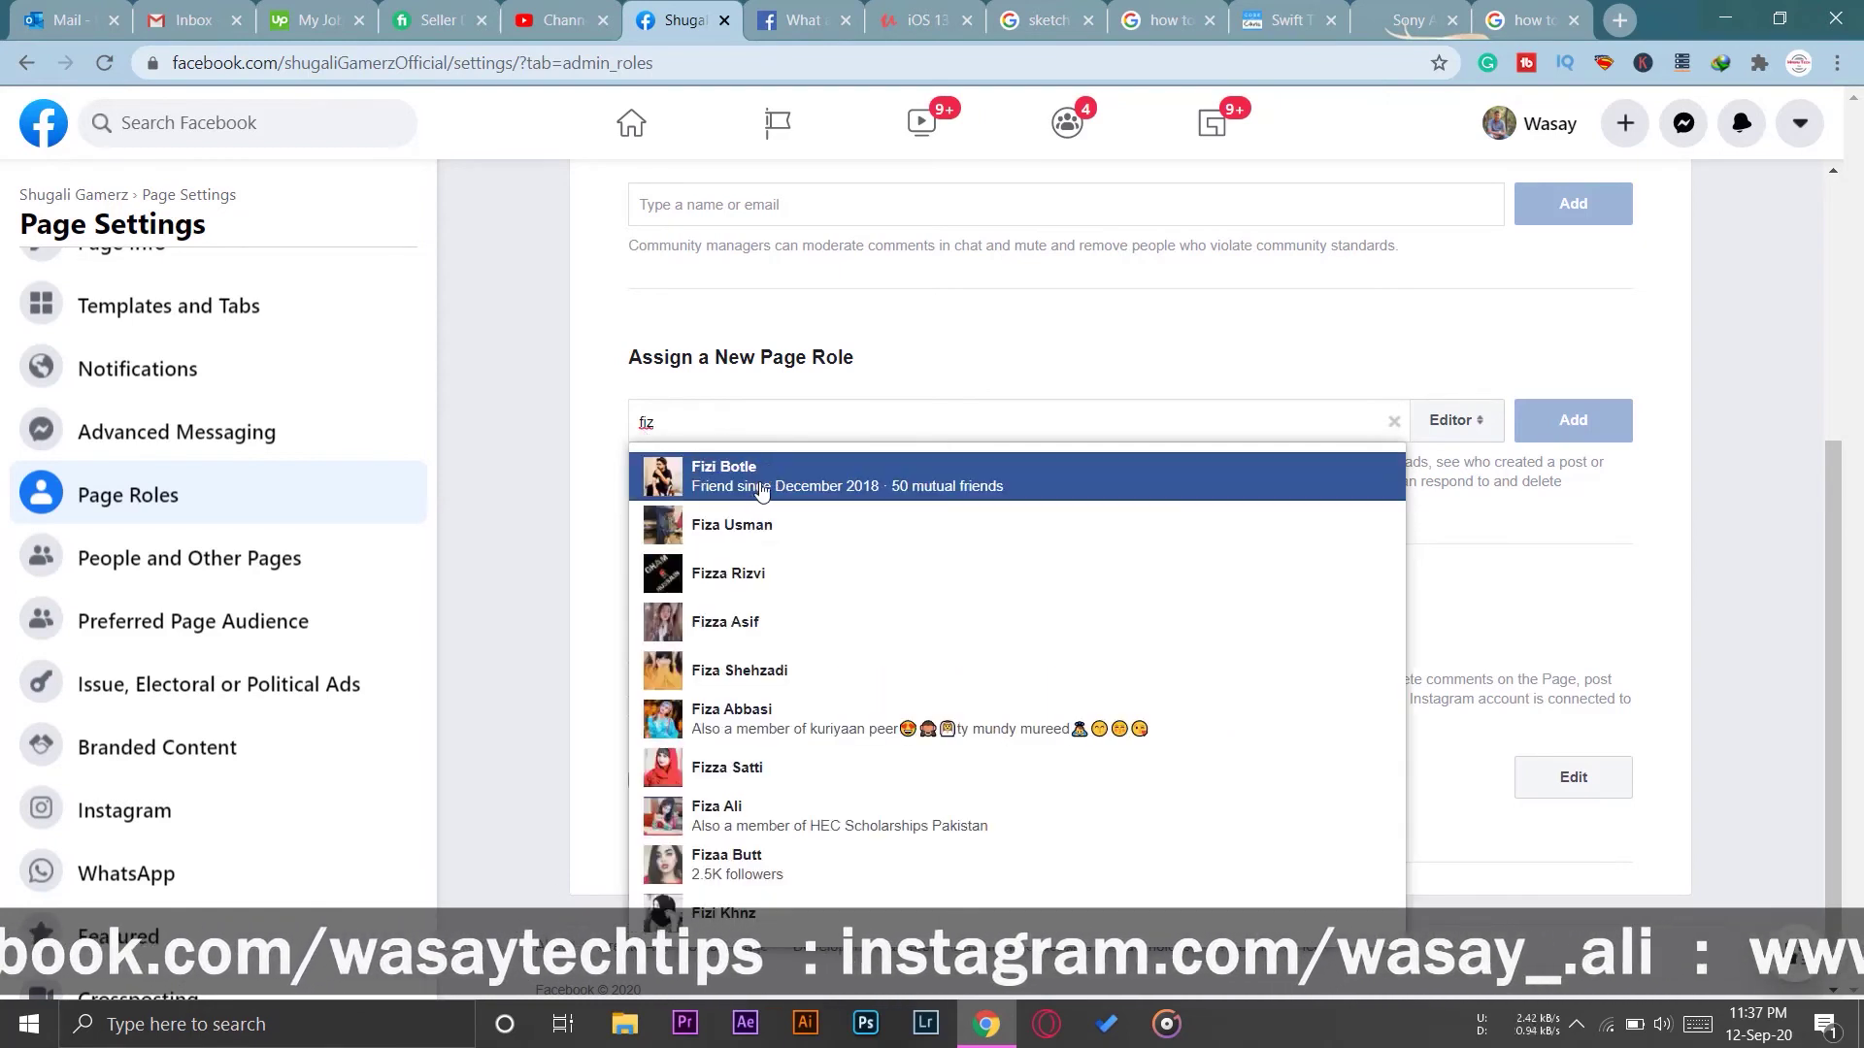
click(750, 473)
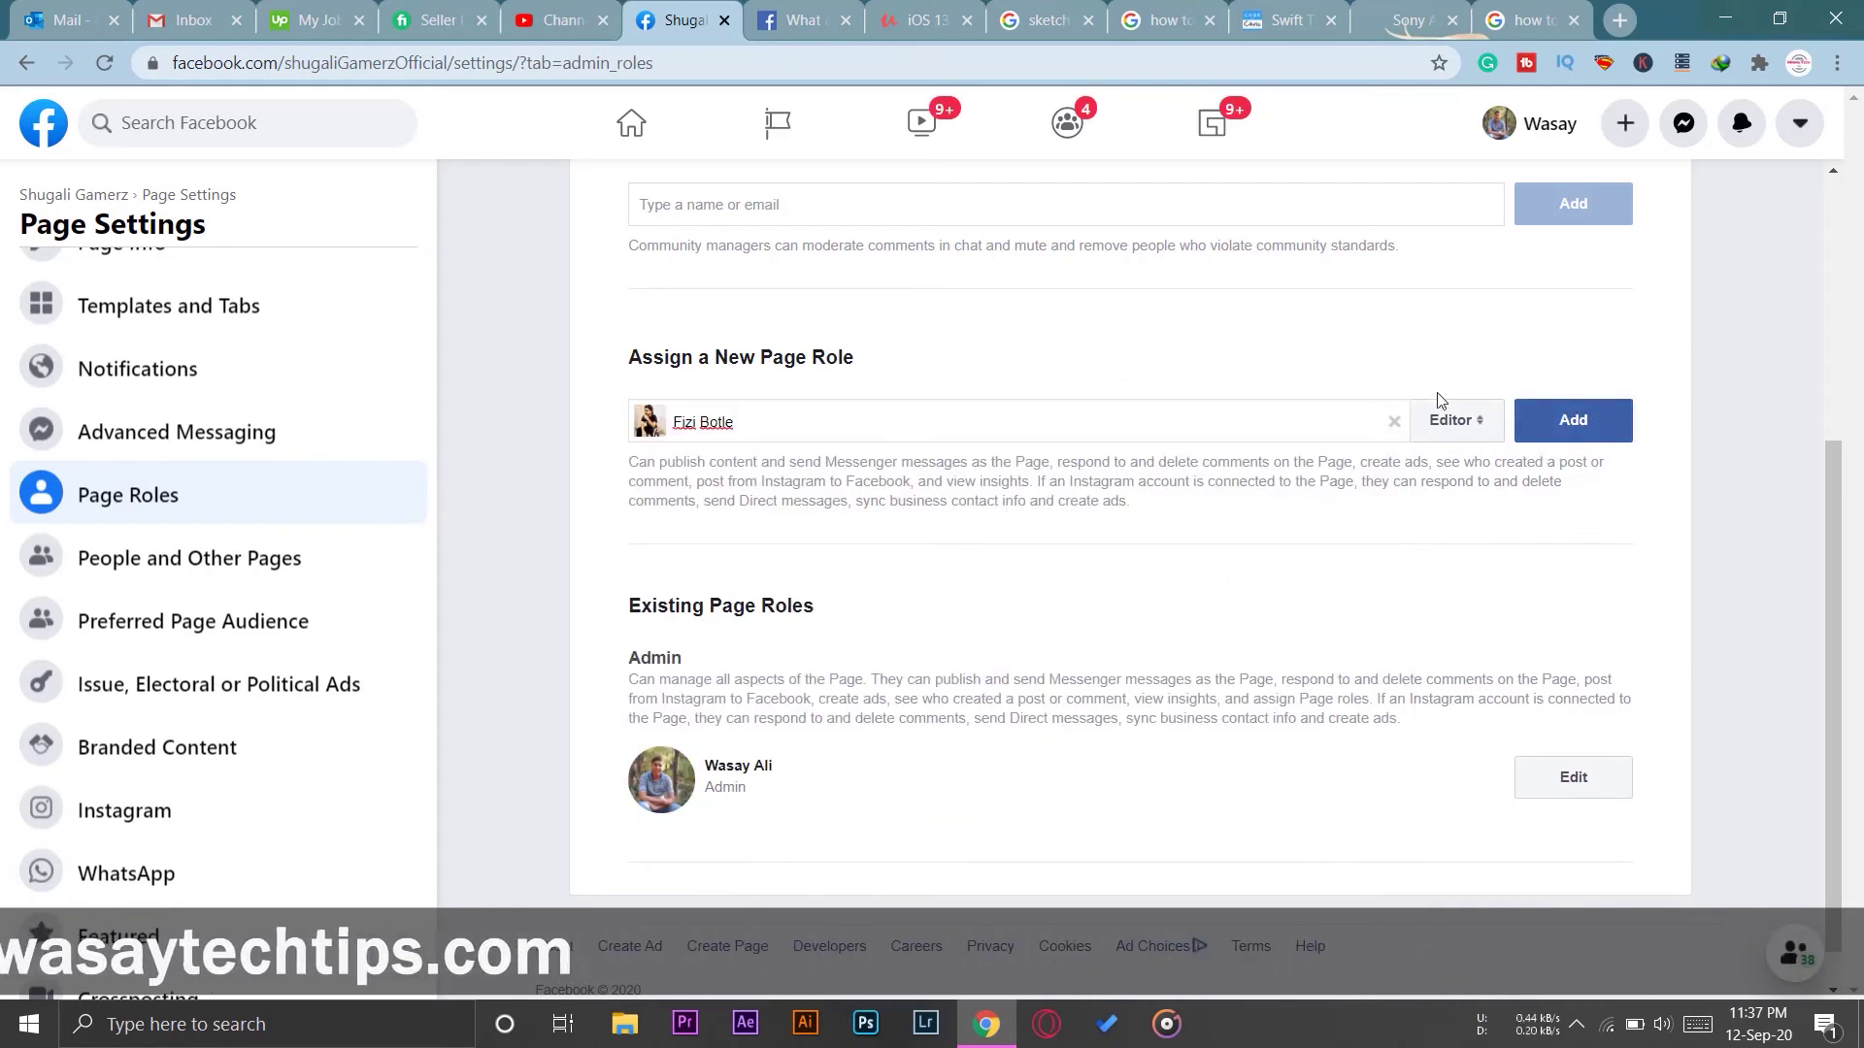
click(1447, 427)
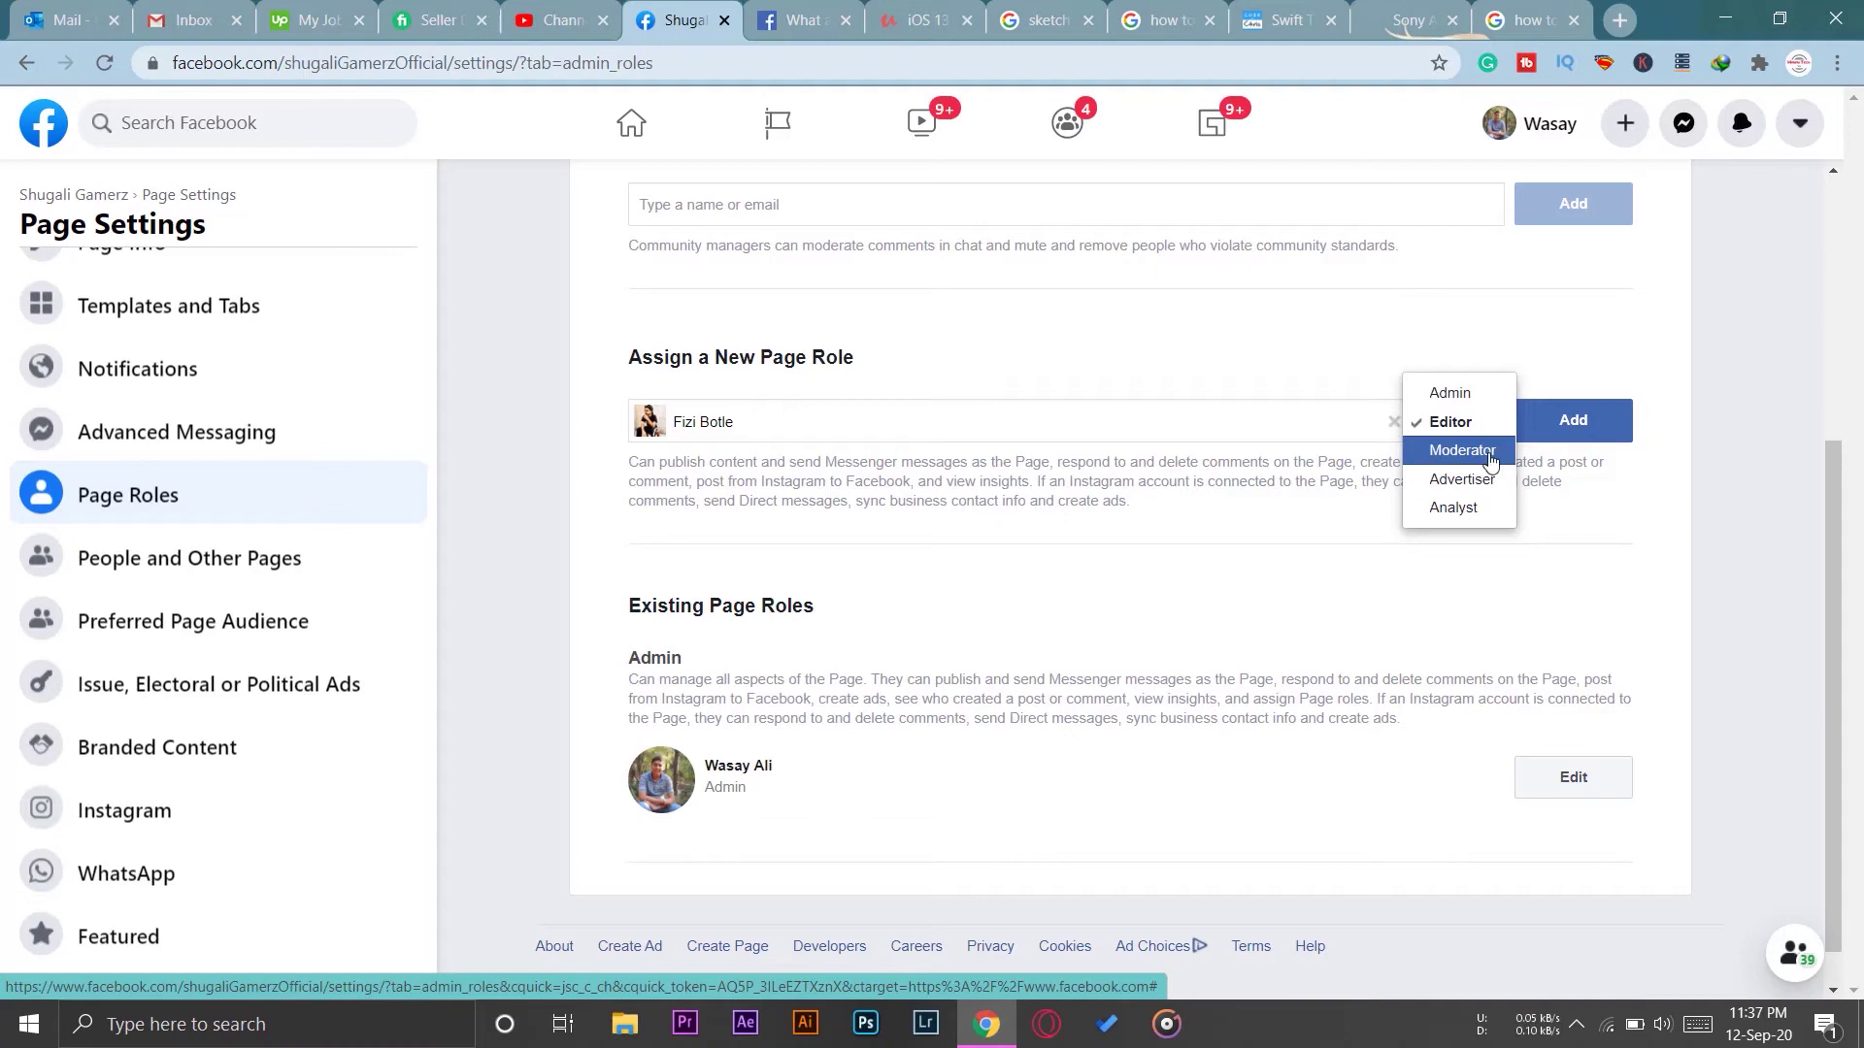
Step: Review the Help Center table comparing the six Page roles, then return to Page Roles
click(1350, 580)
click(802, 19)
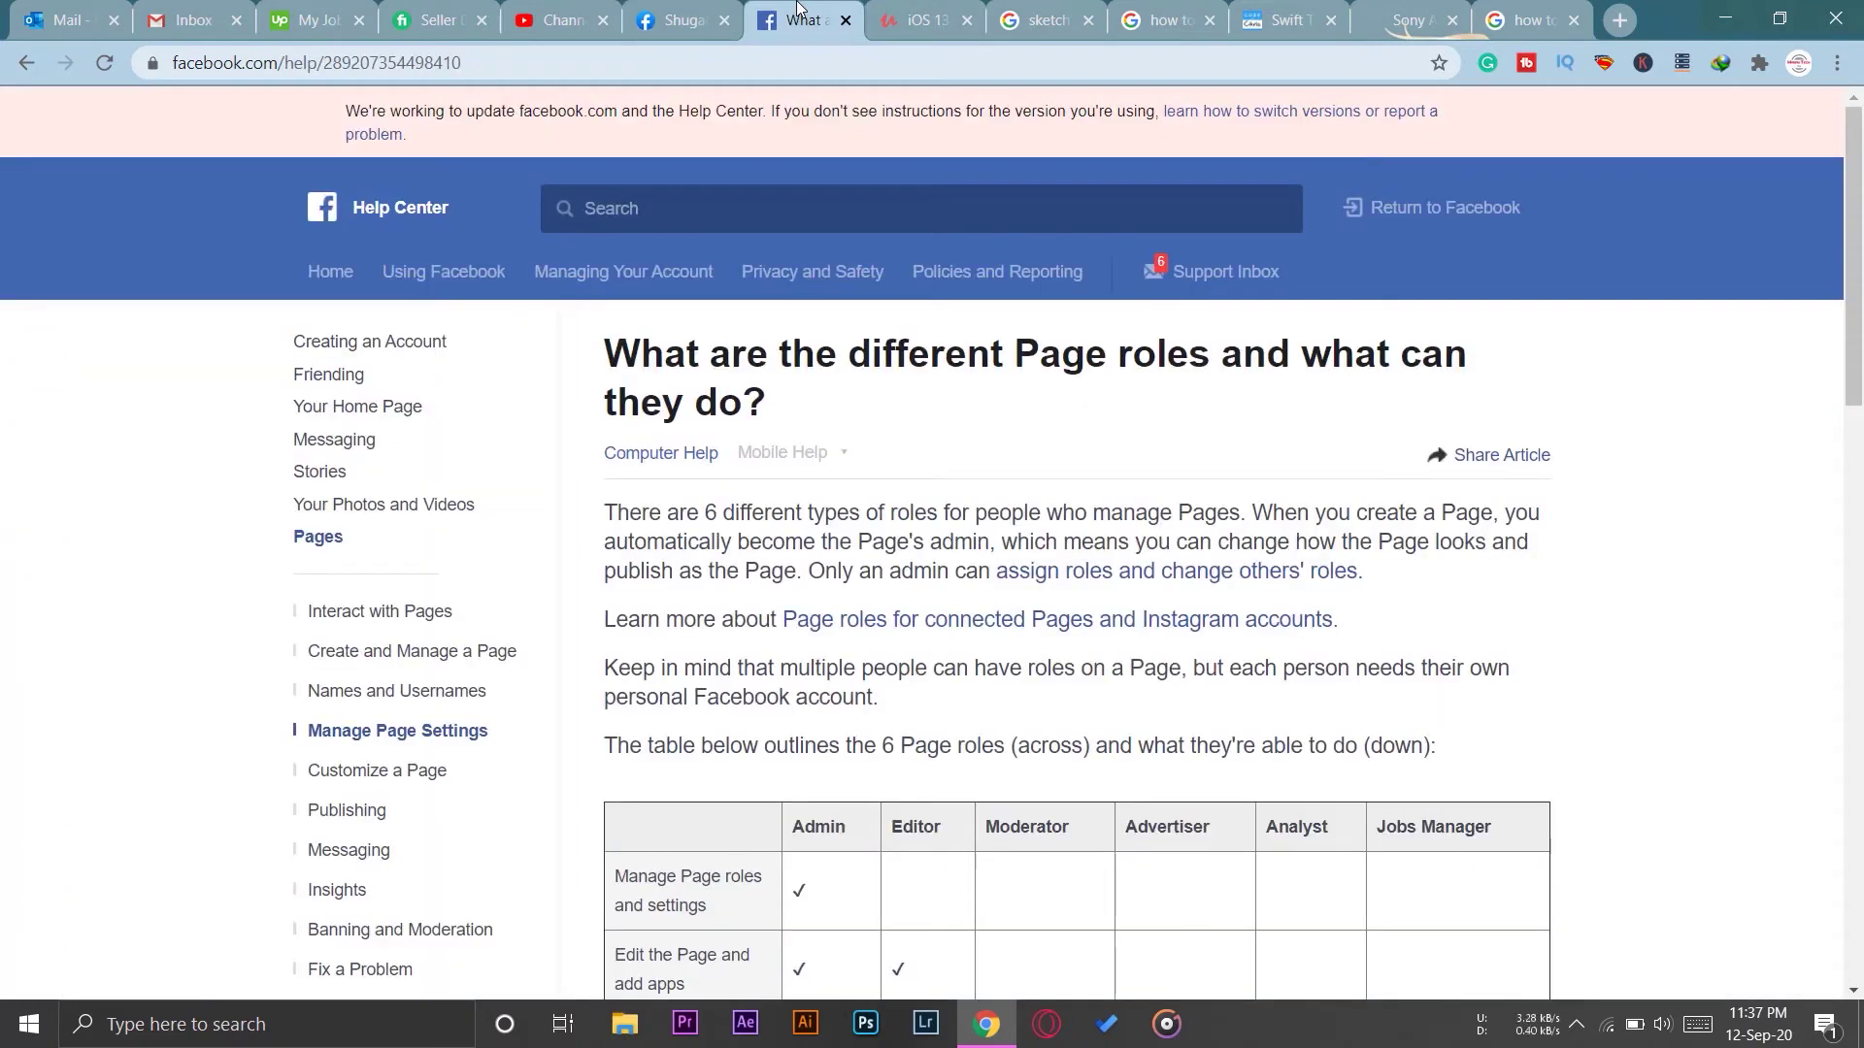
scroll(950, 524, down, 5)
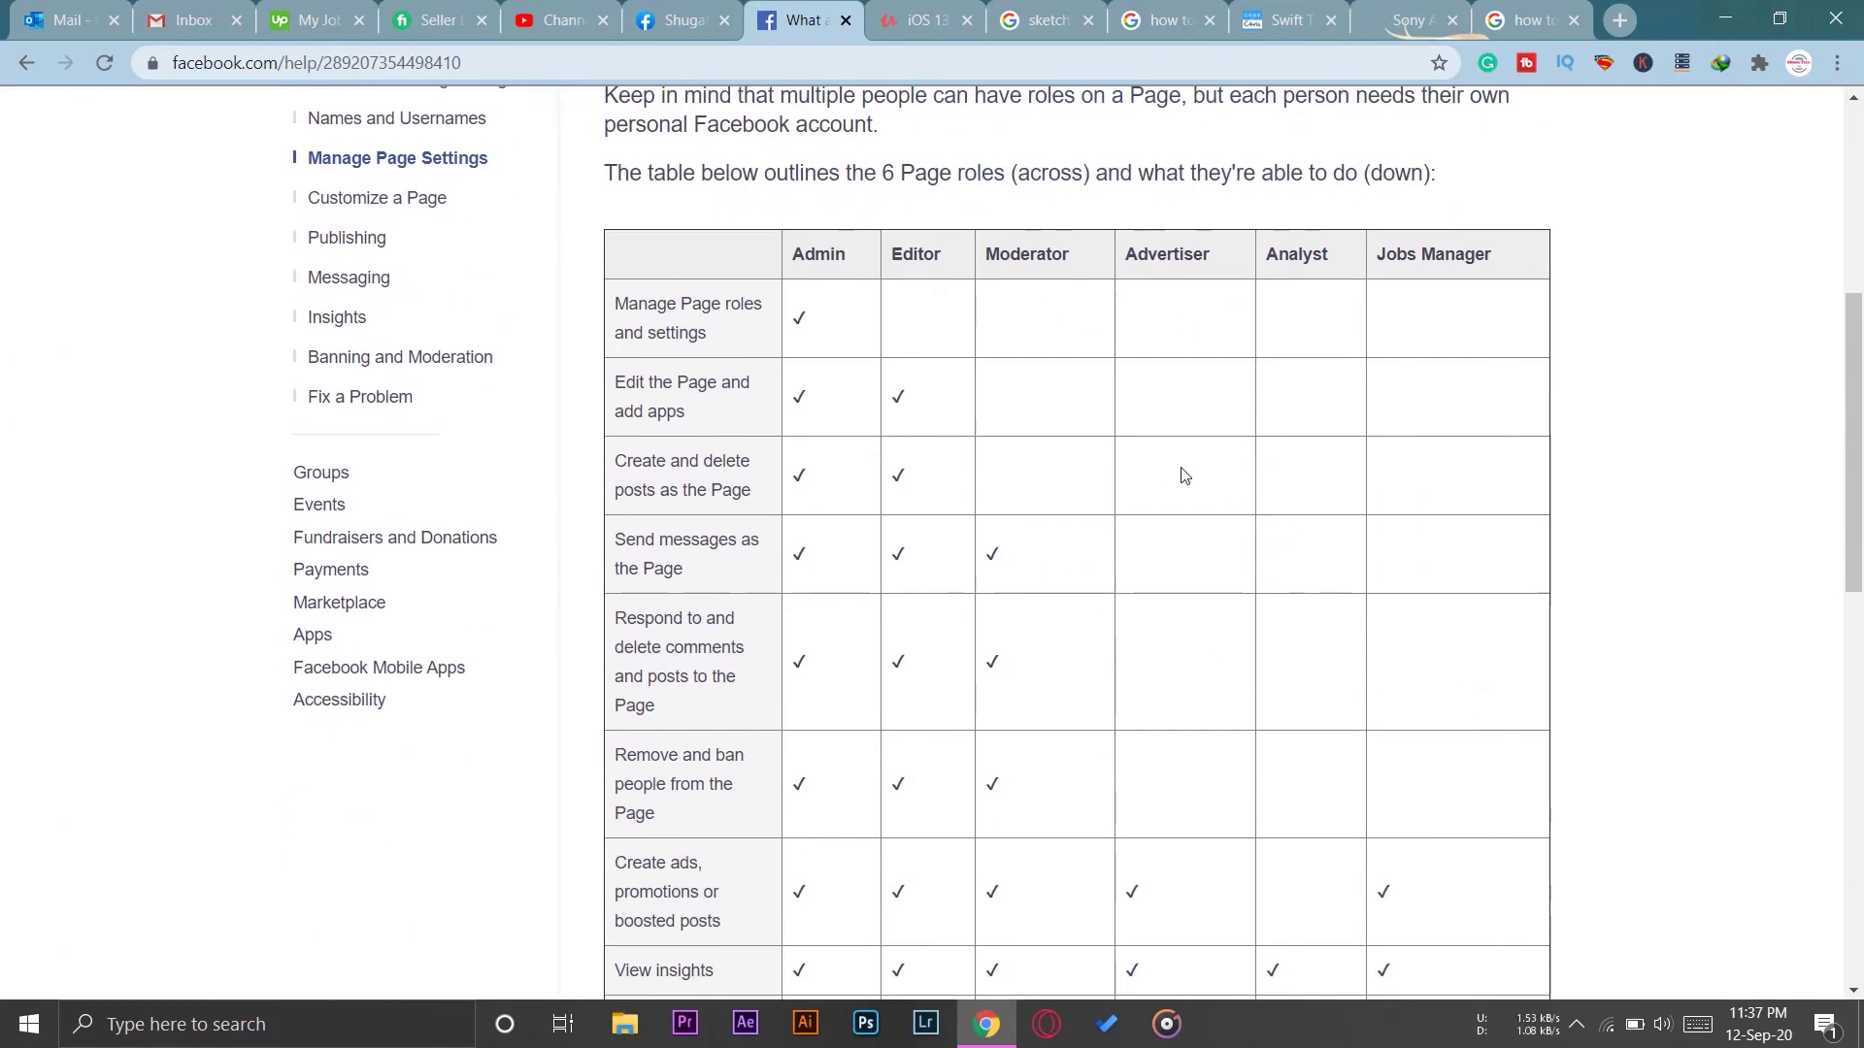
scroll(1184, 476, down, 2)
scroll(1318, 548, down, 1)
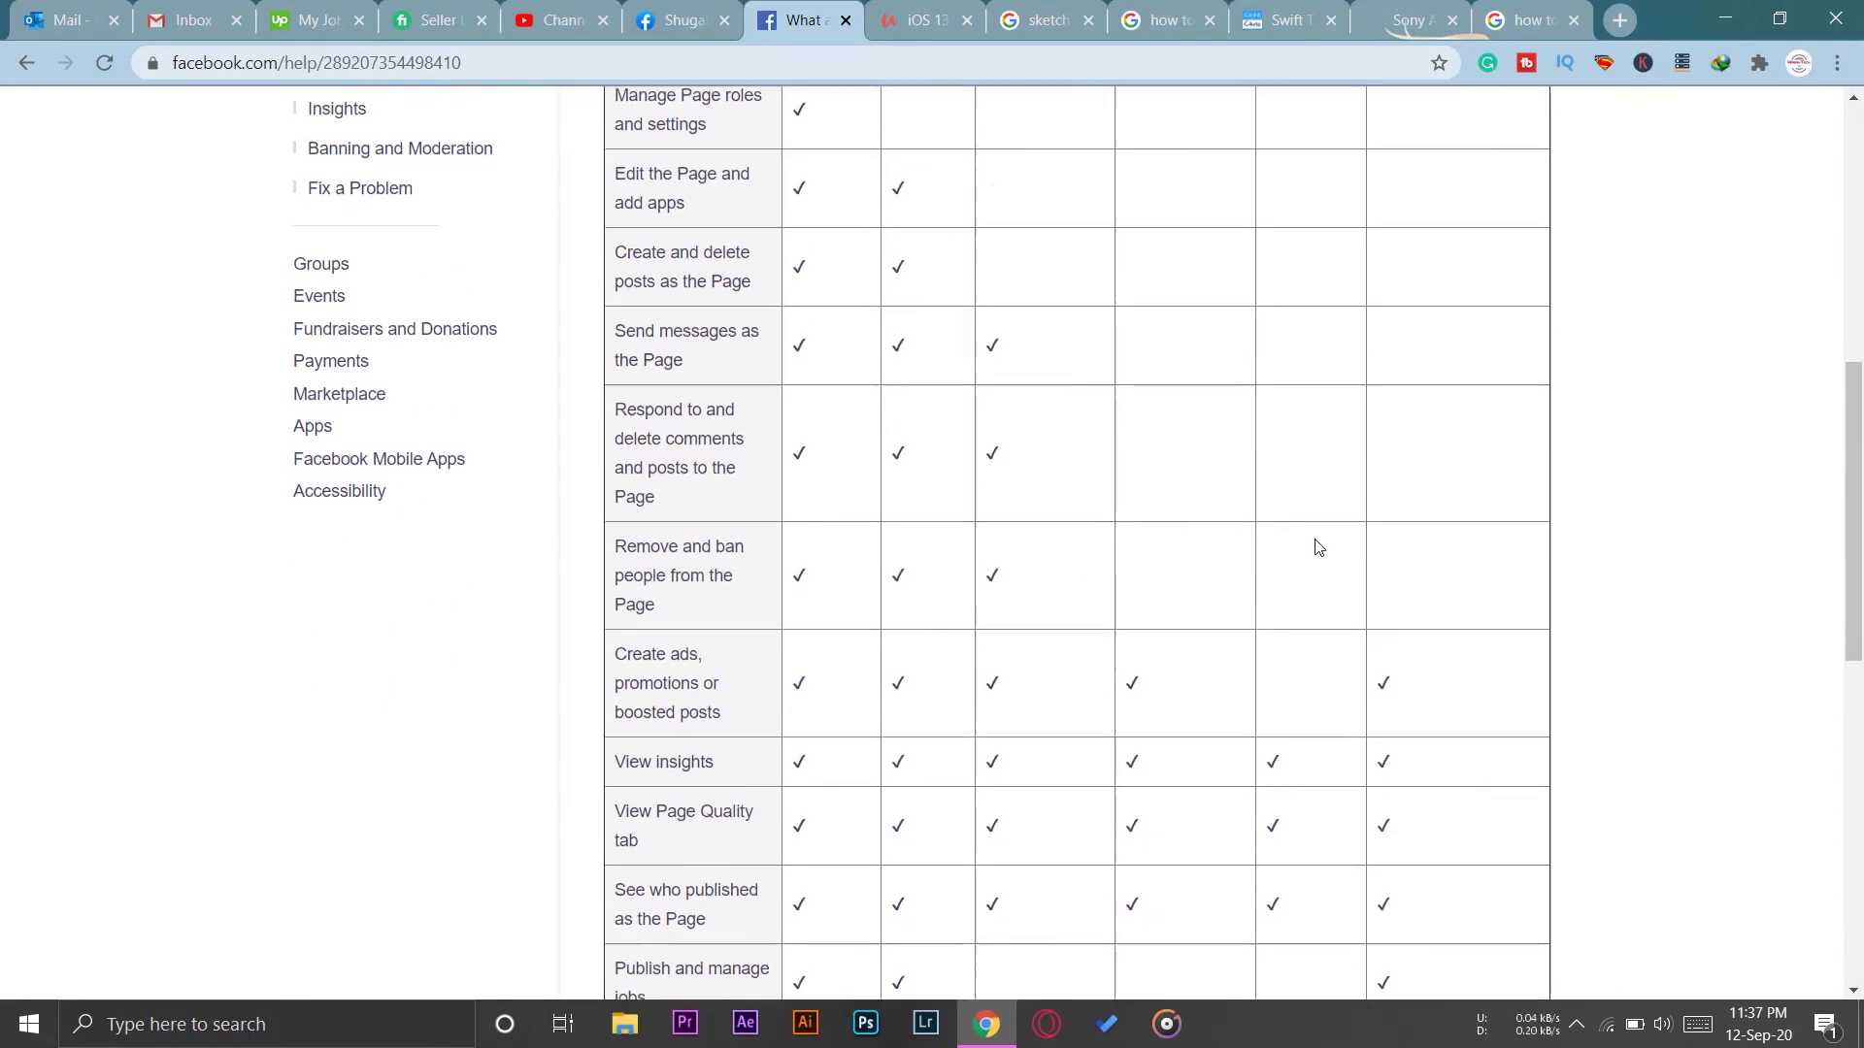
scroll(915, 250, down, 2)
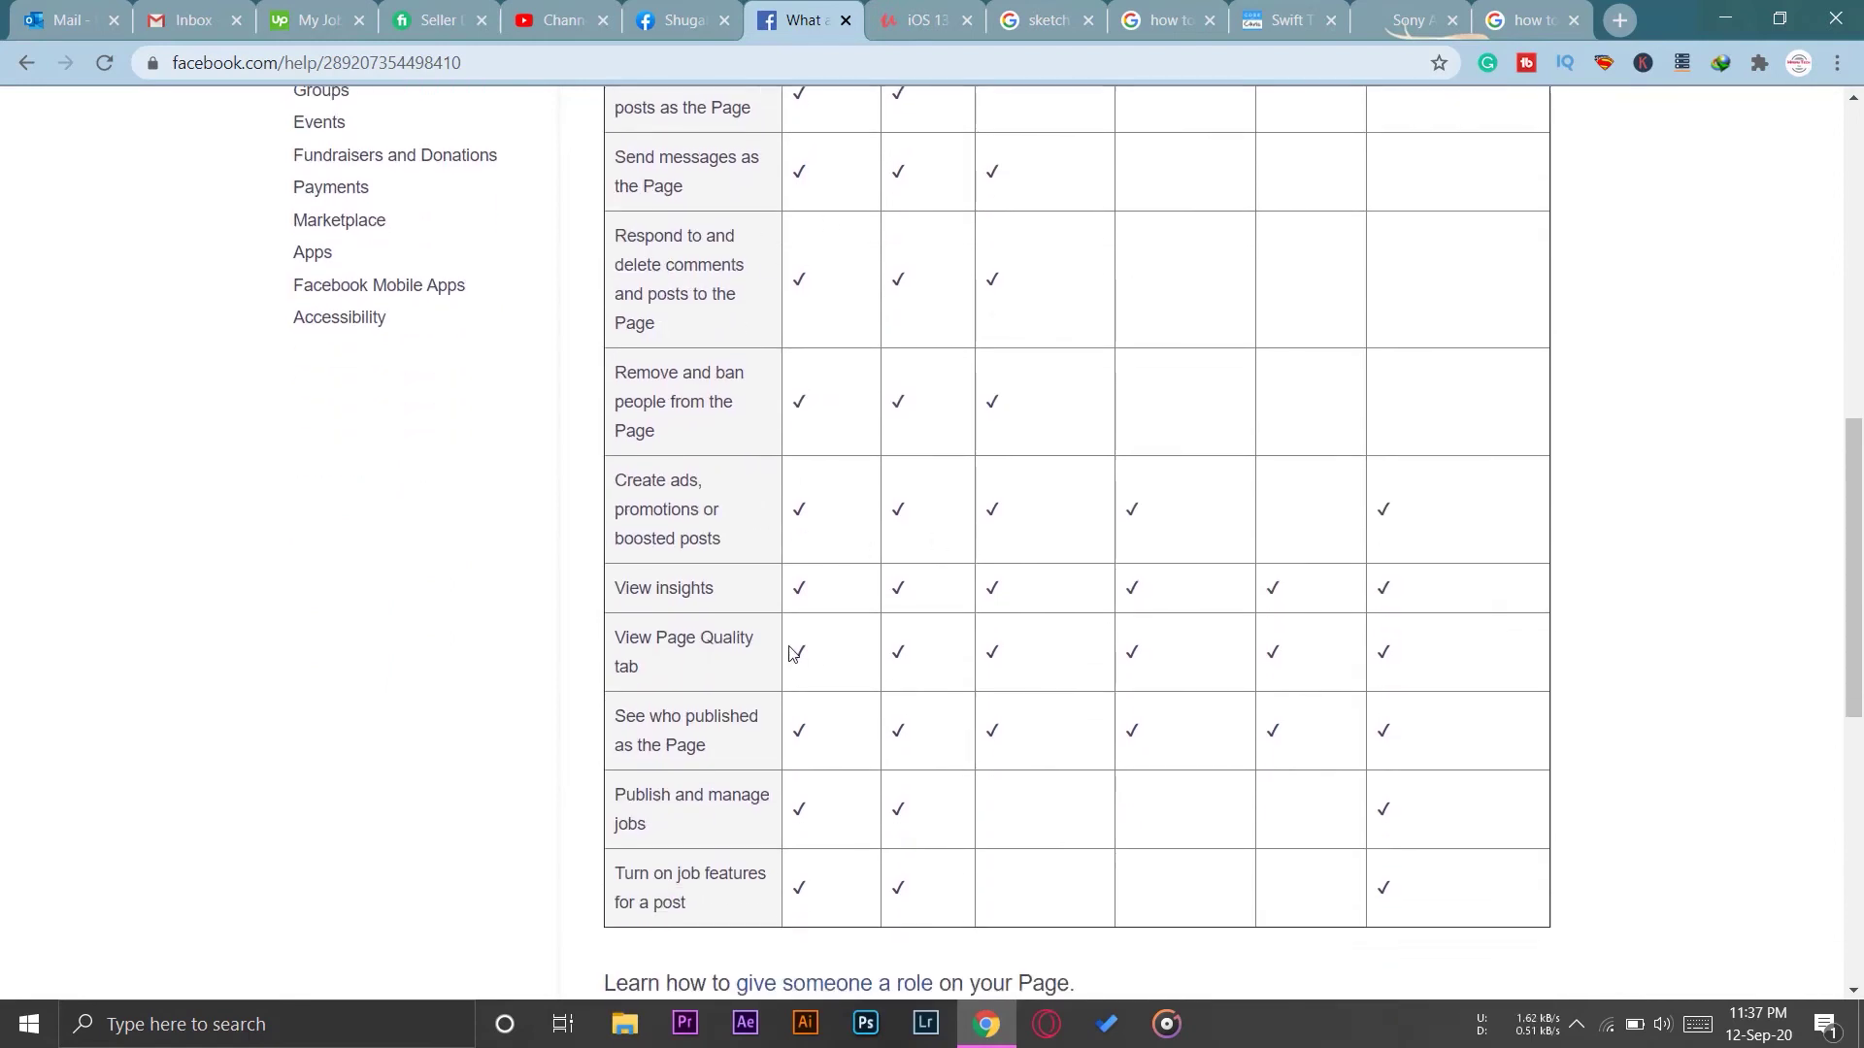
scroll(791, 652, up, 10)
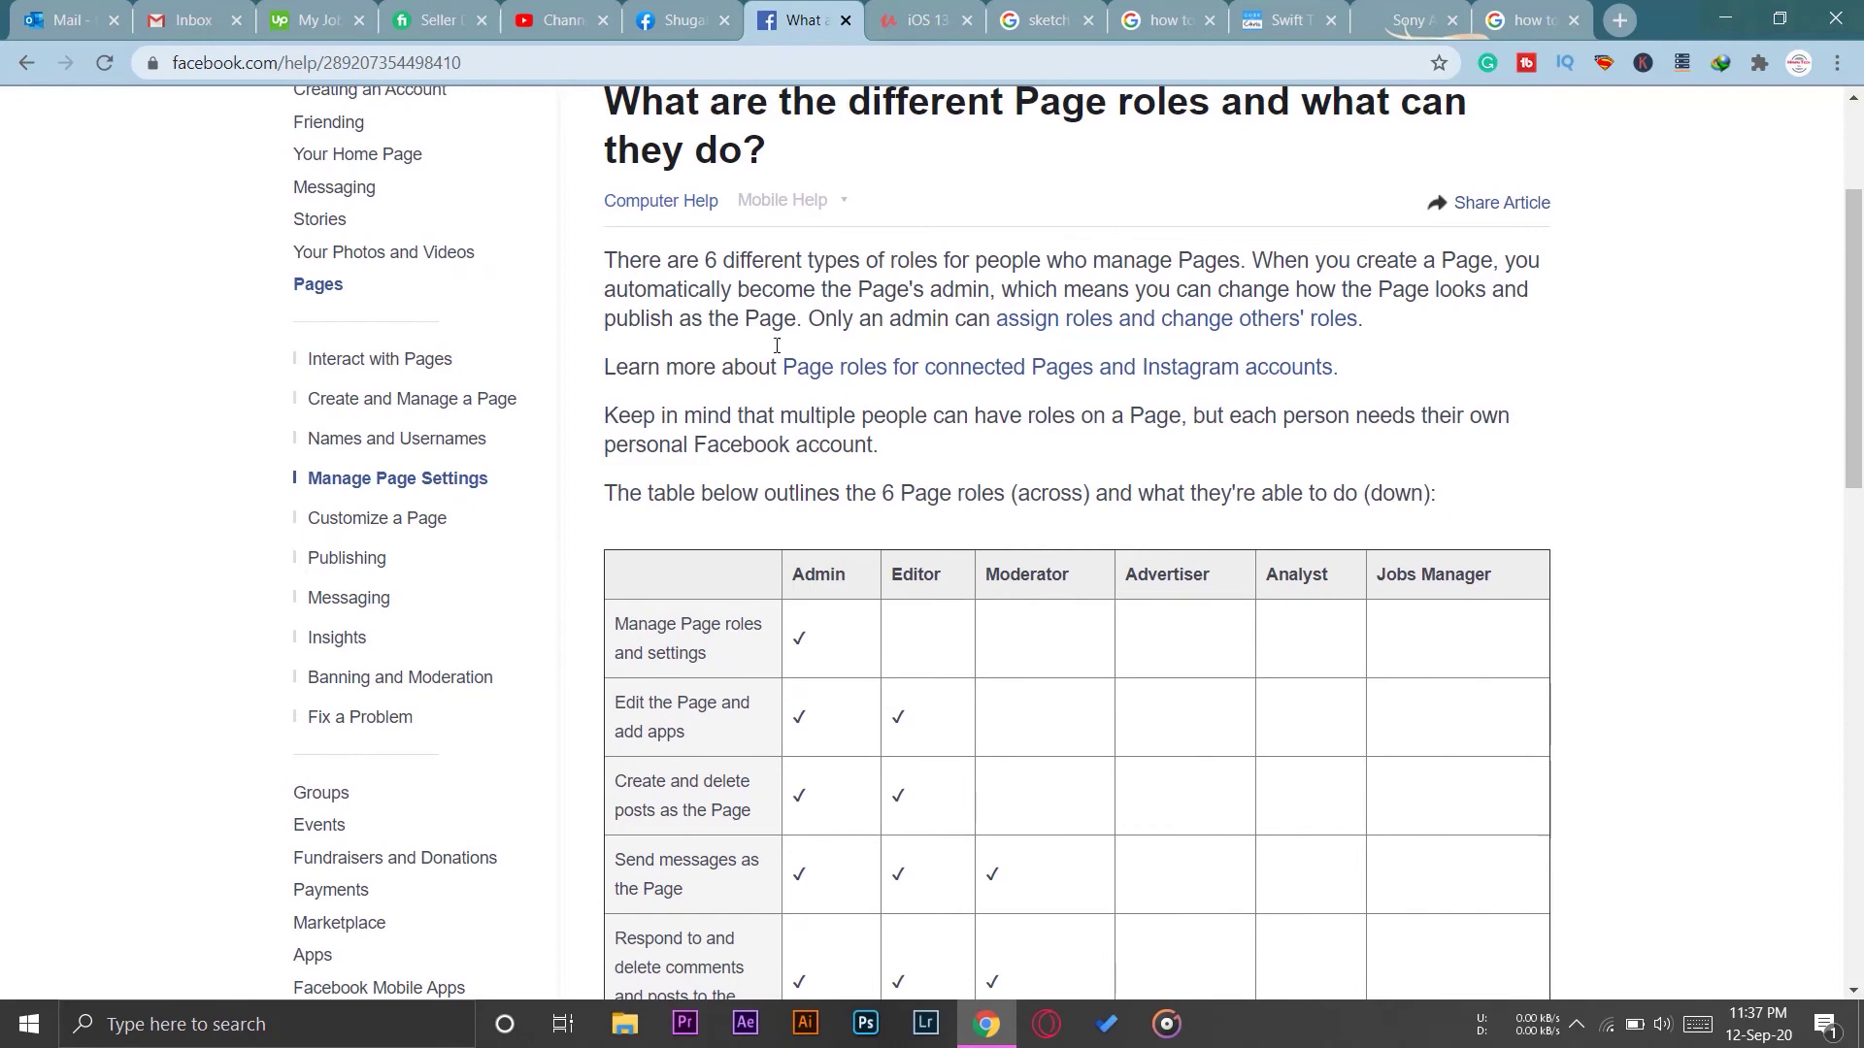
scroll(796, 521, down, 10)
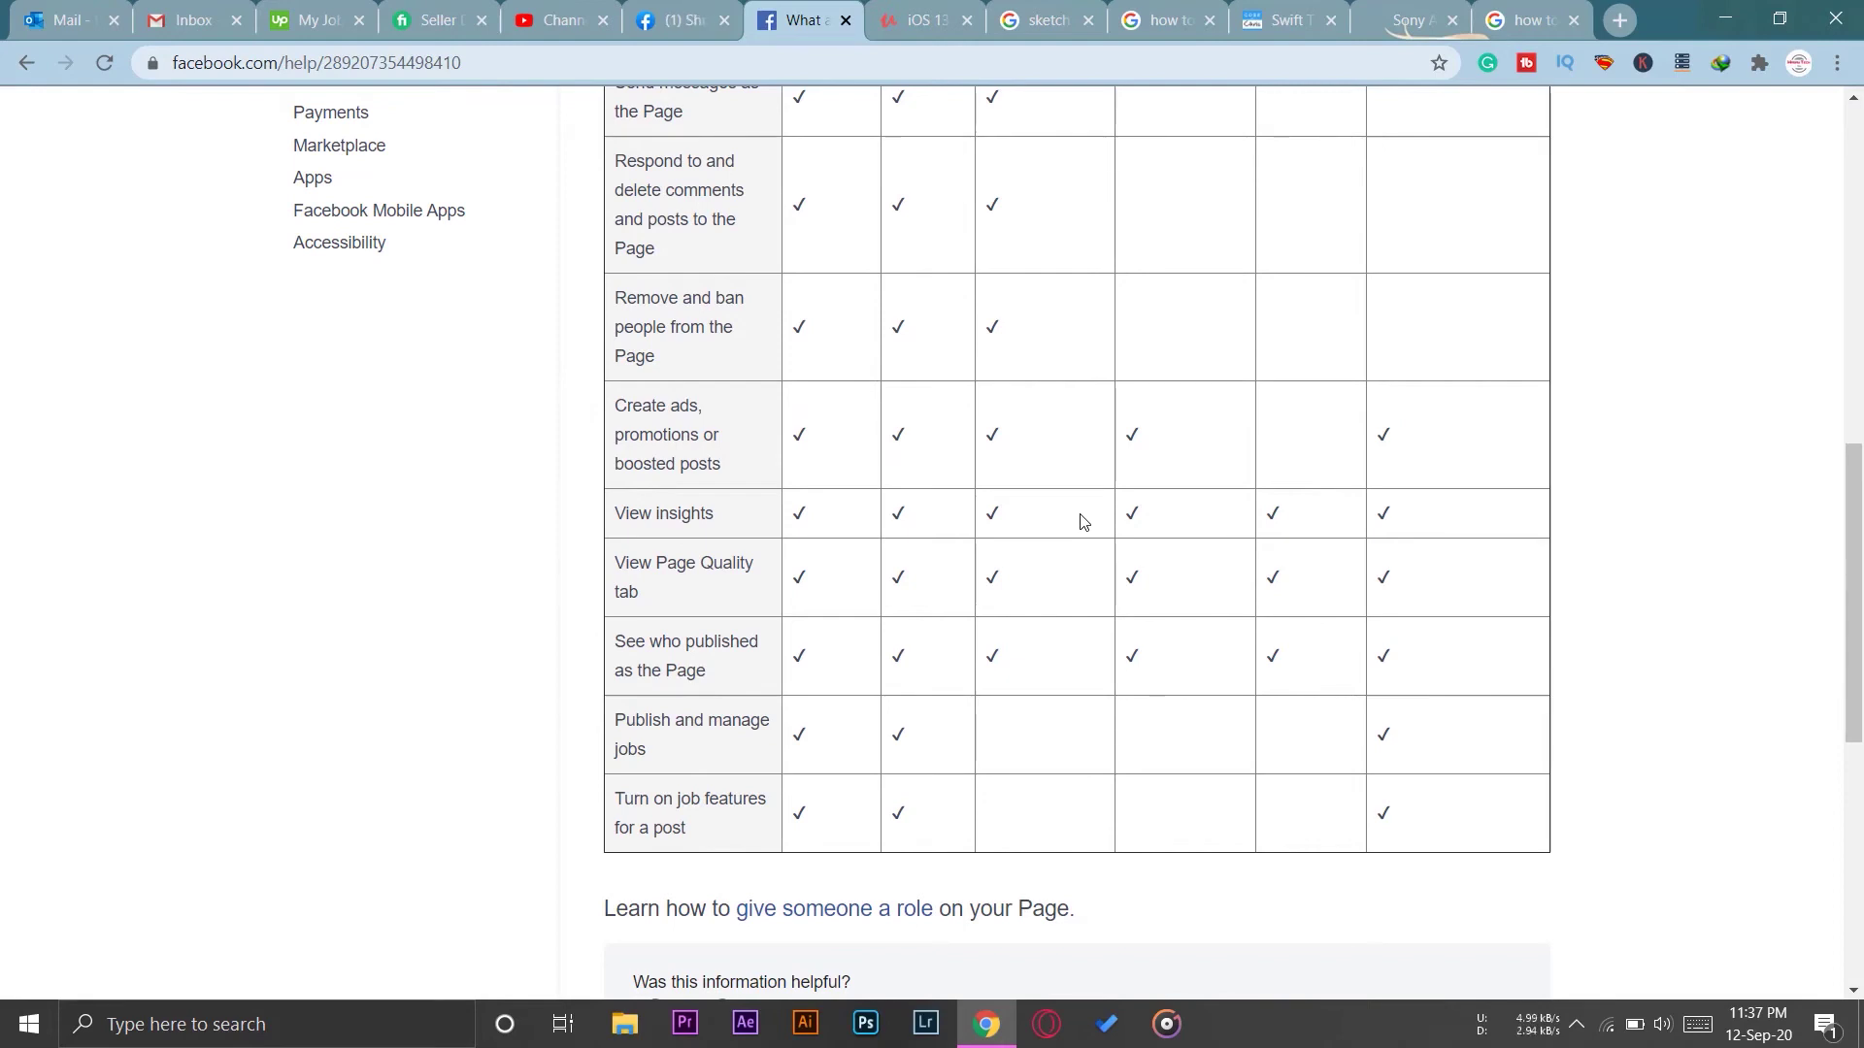
scroll(1083, 521, up, 7)
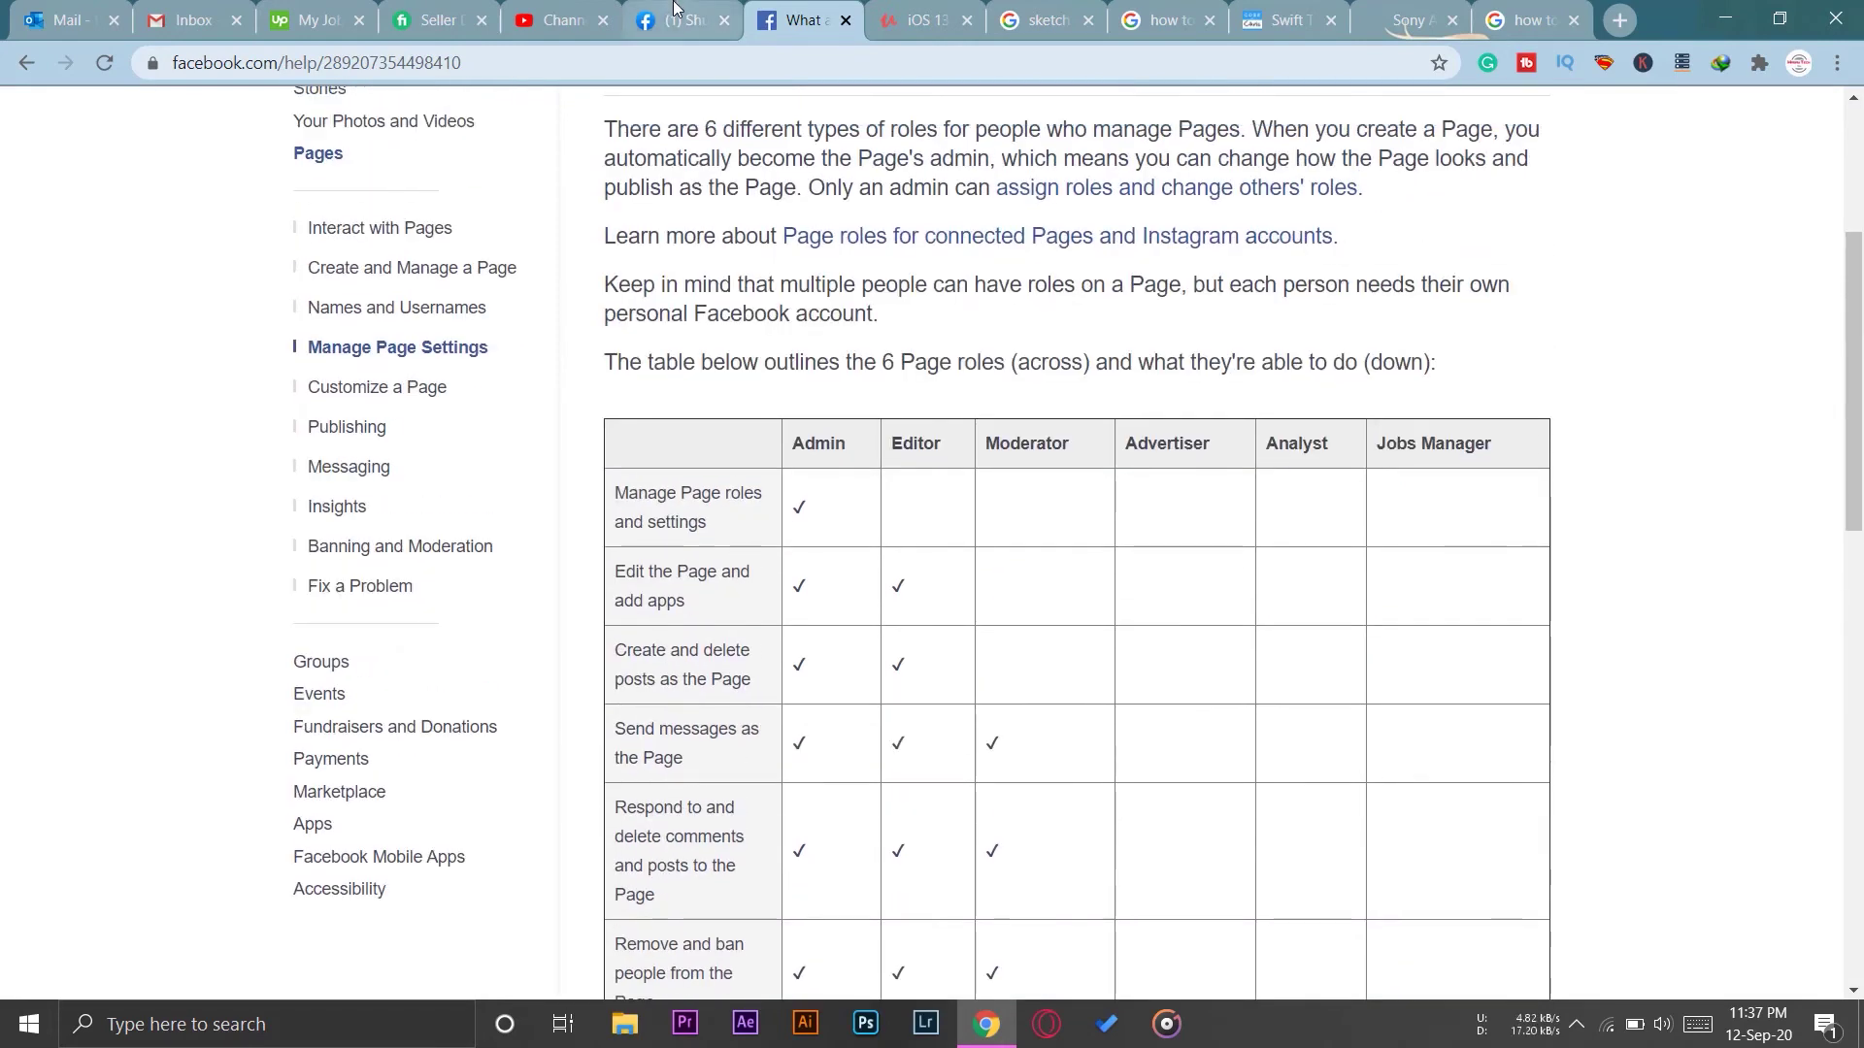
key(ctrl+shift+Tab)
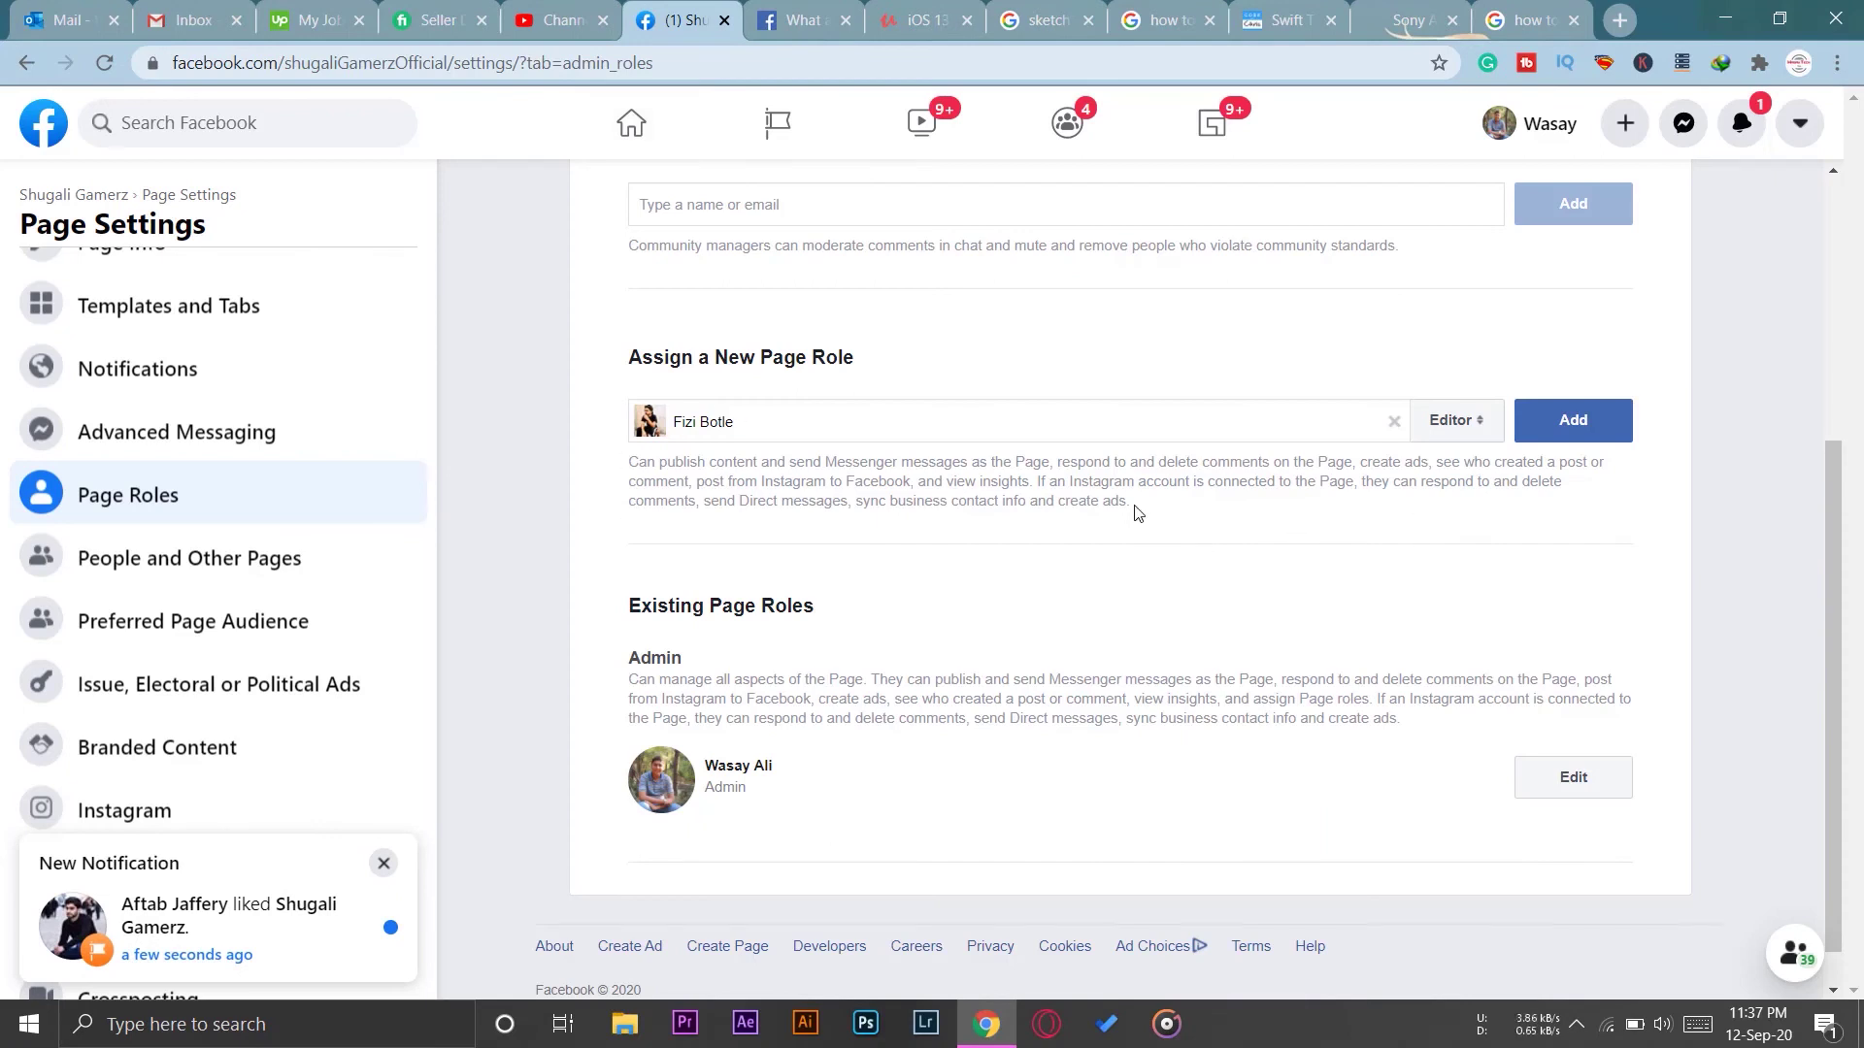
Step: Change the friend's role from Editor to Moderator and add the assignment
click(1450, 421)
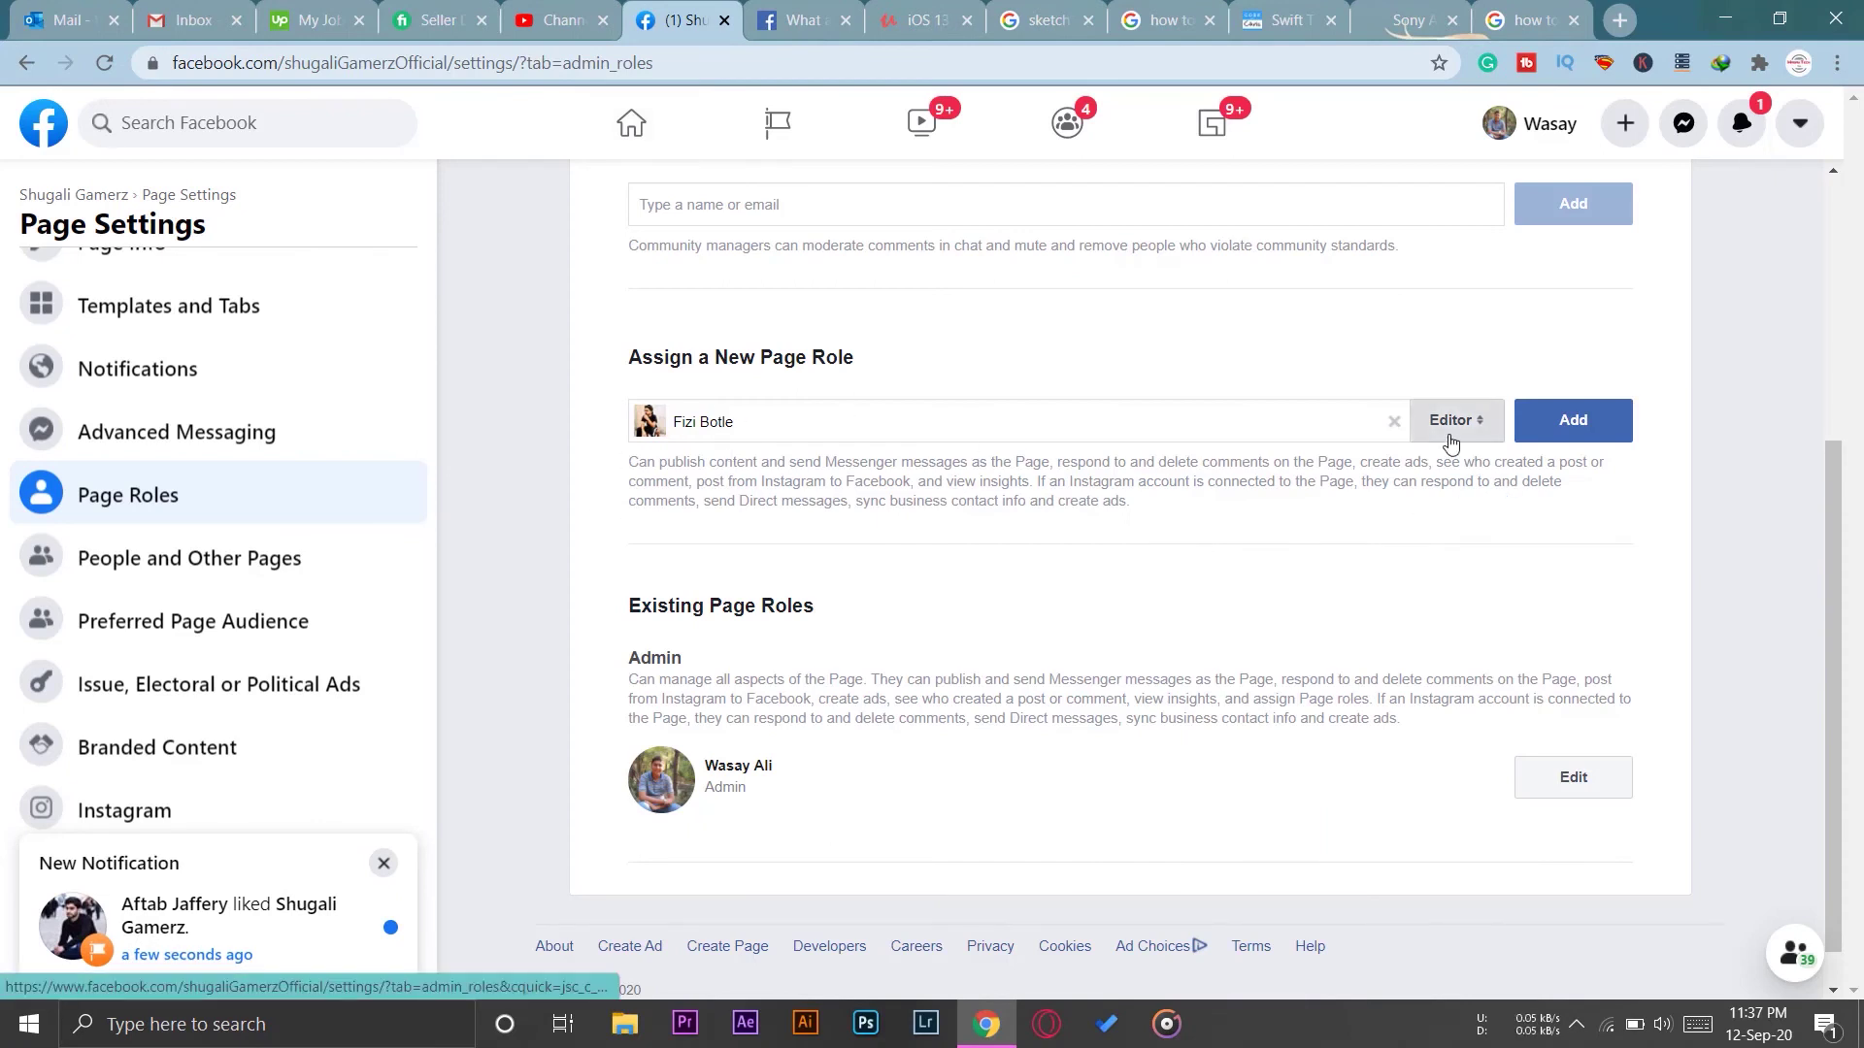
click(1478, 451)
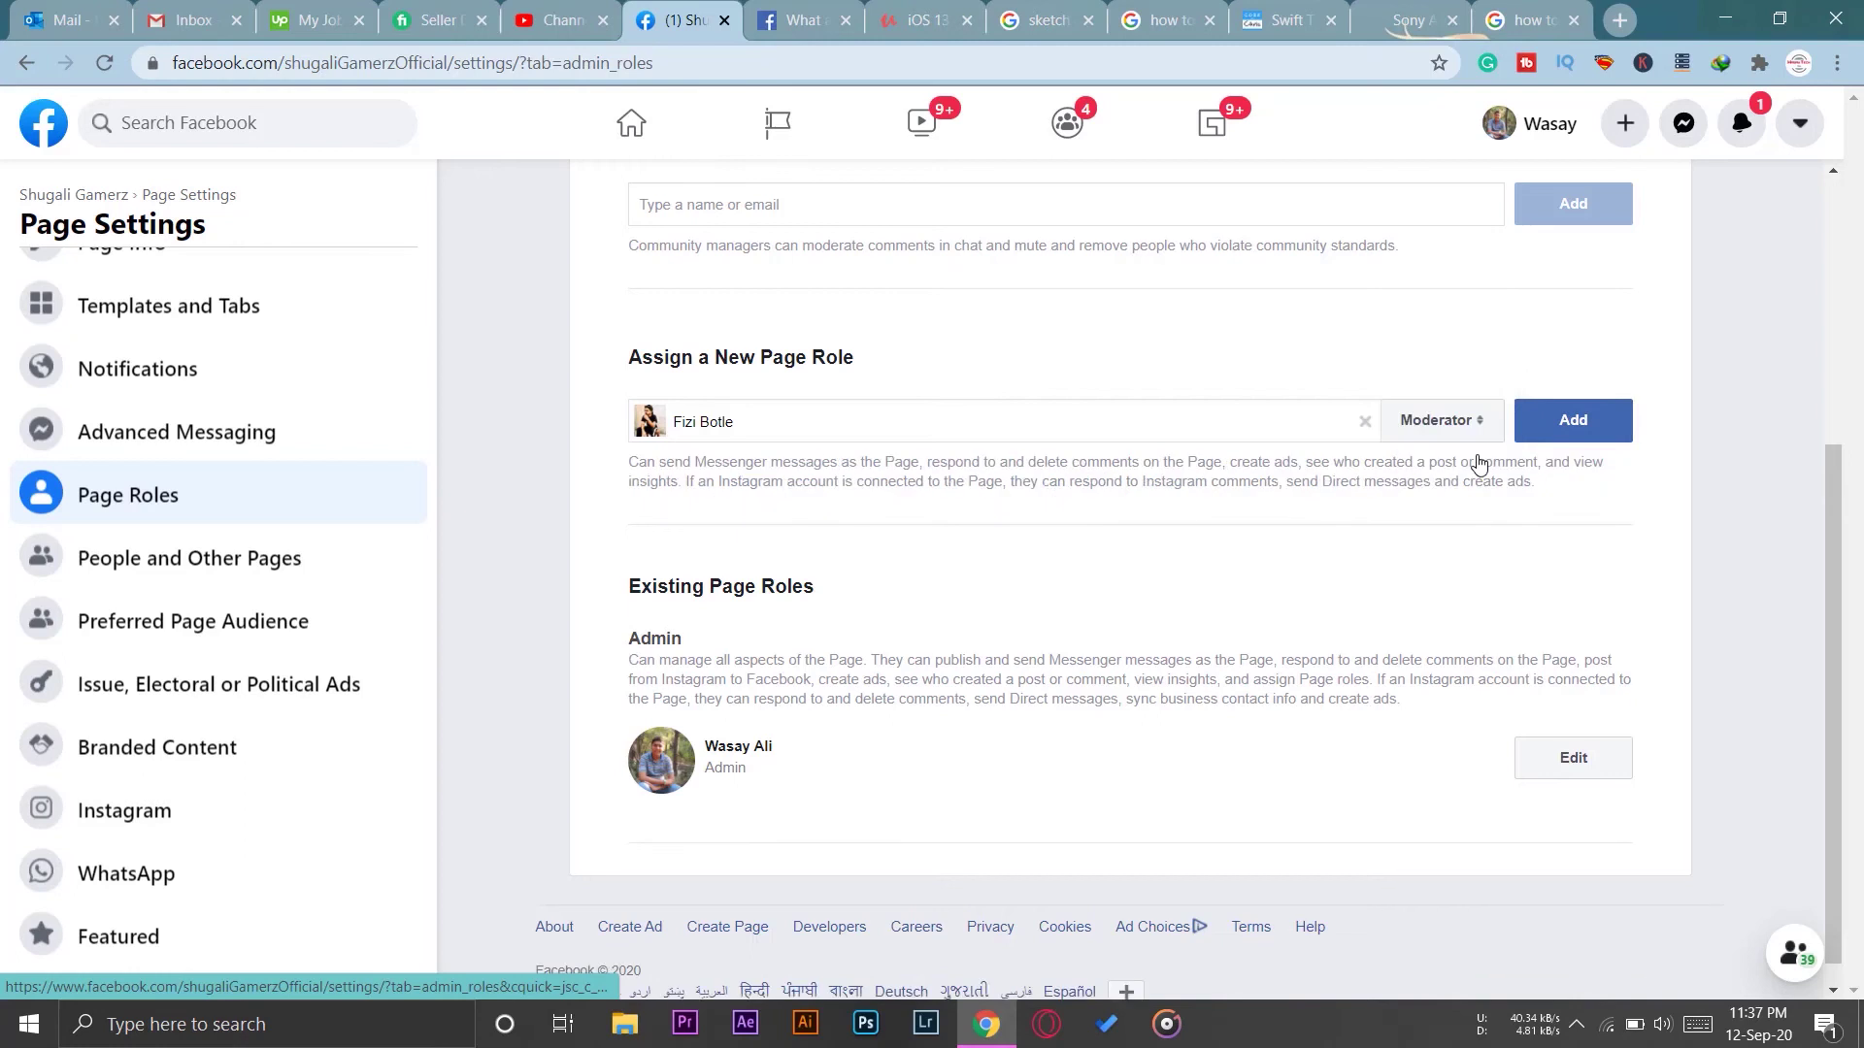
click(1591, 428)
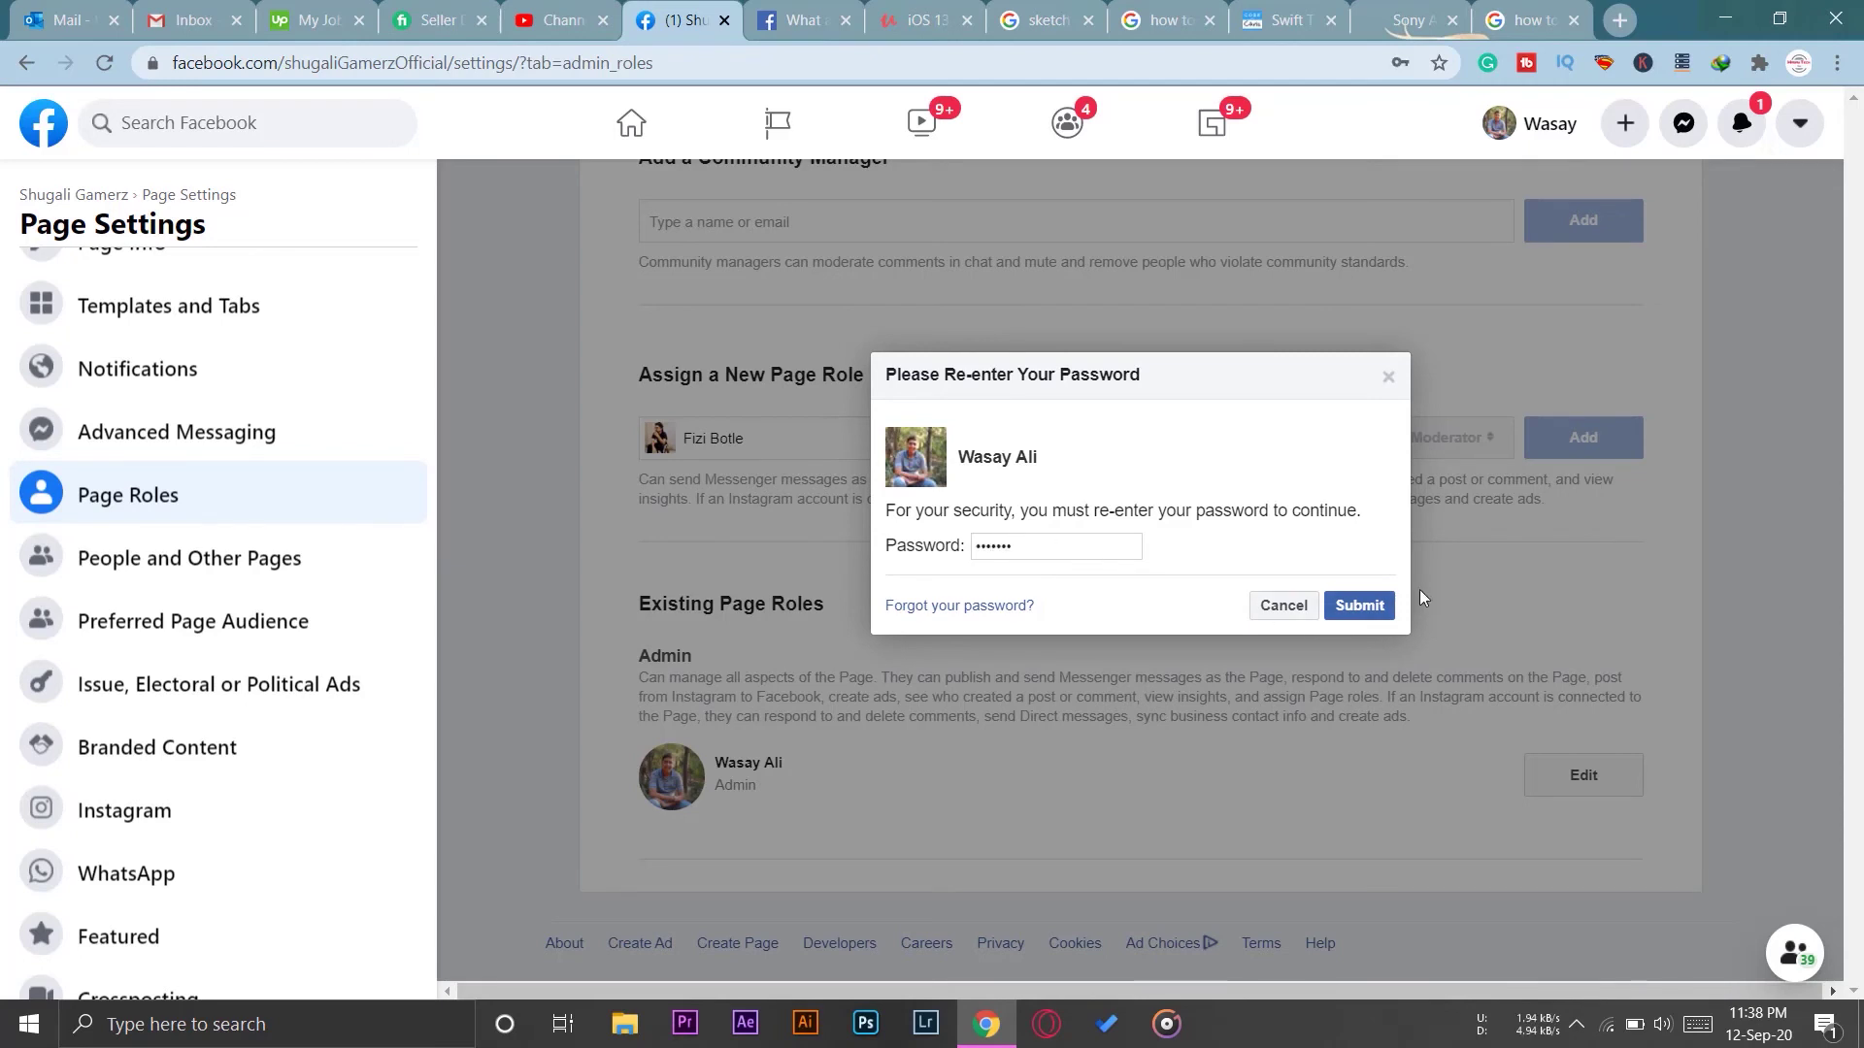
Step: Confirm with the account password, retrying after the incorrect-password warning
click(1379, 605)
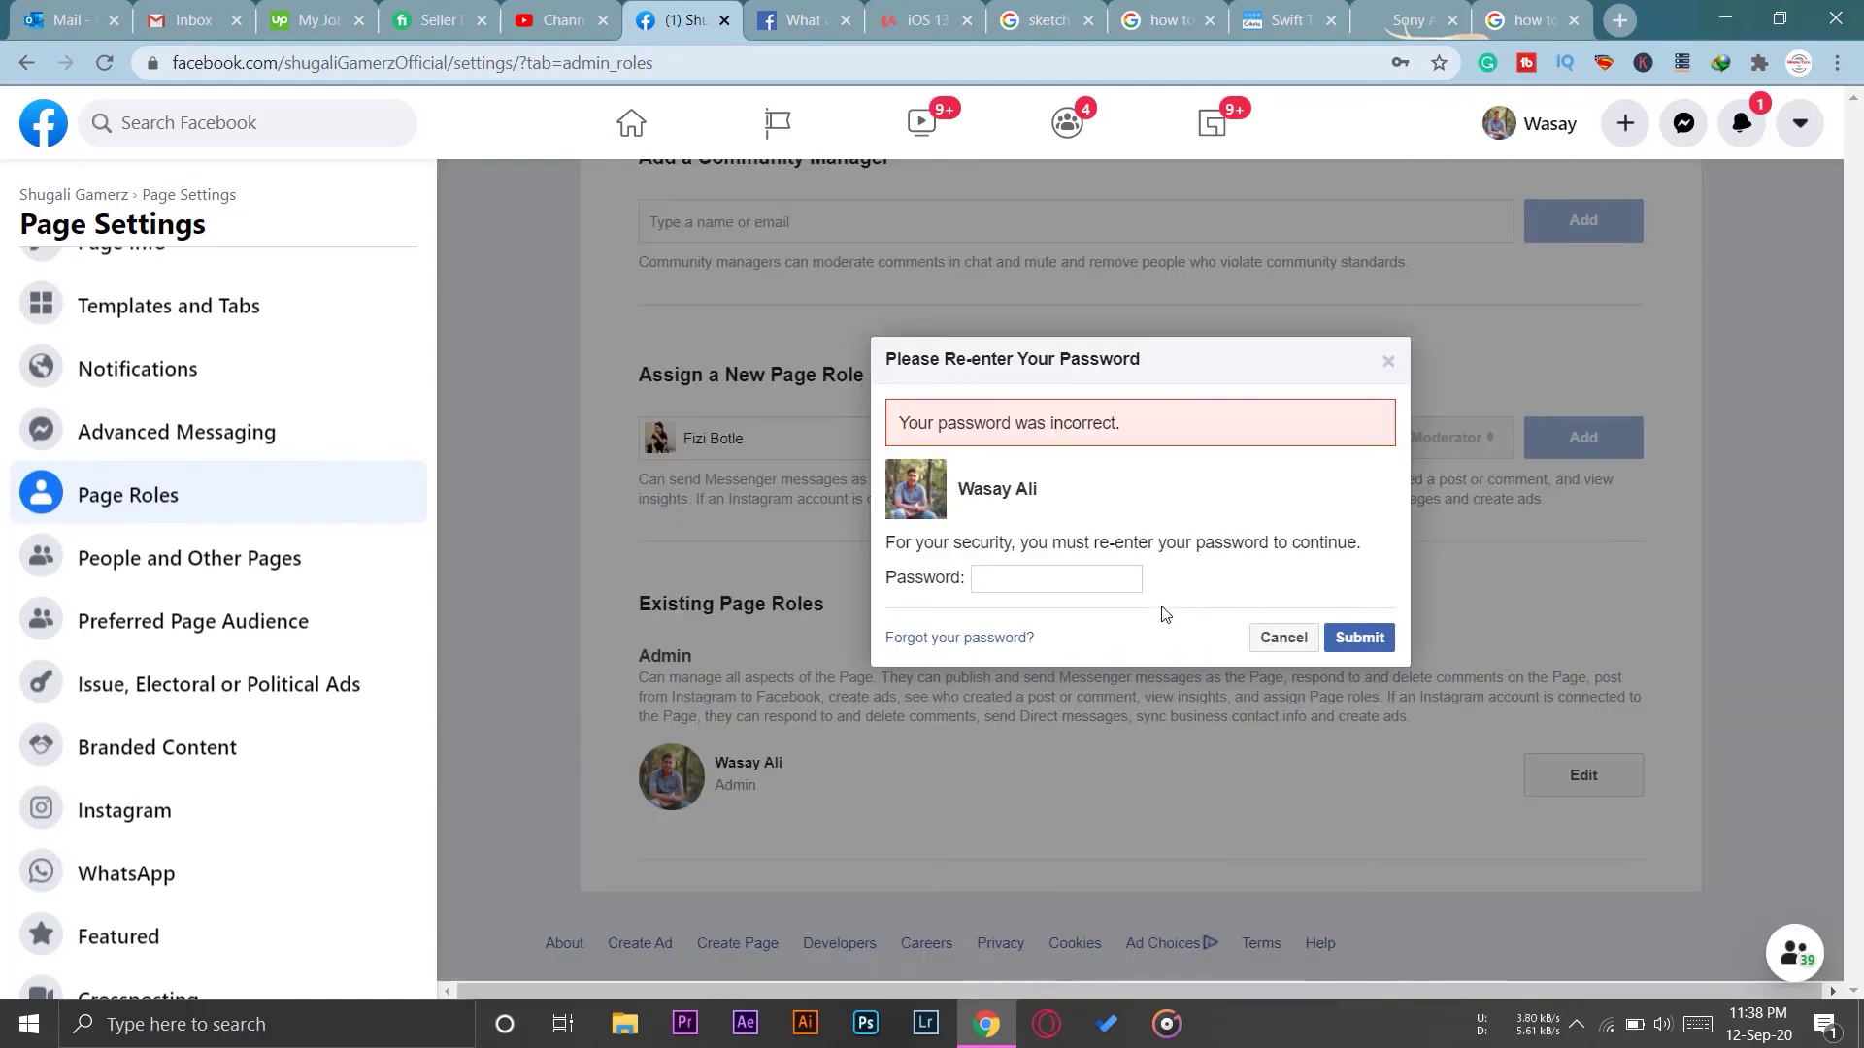
text(•••)
key(Return)
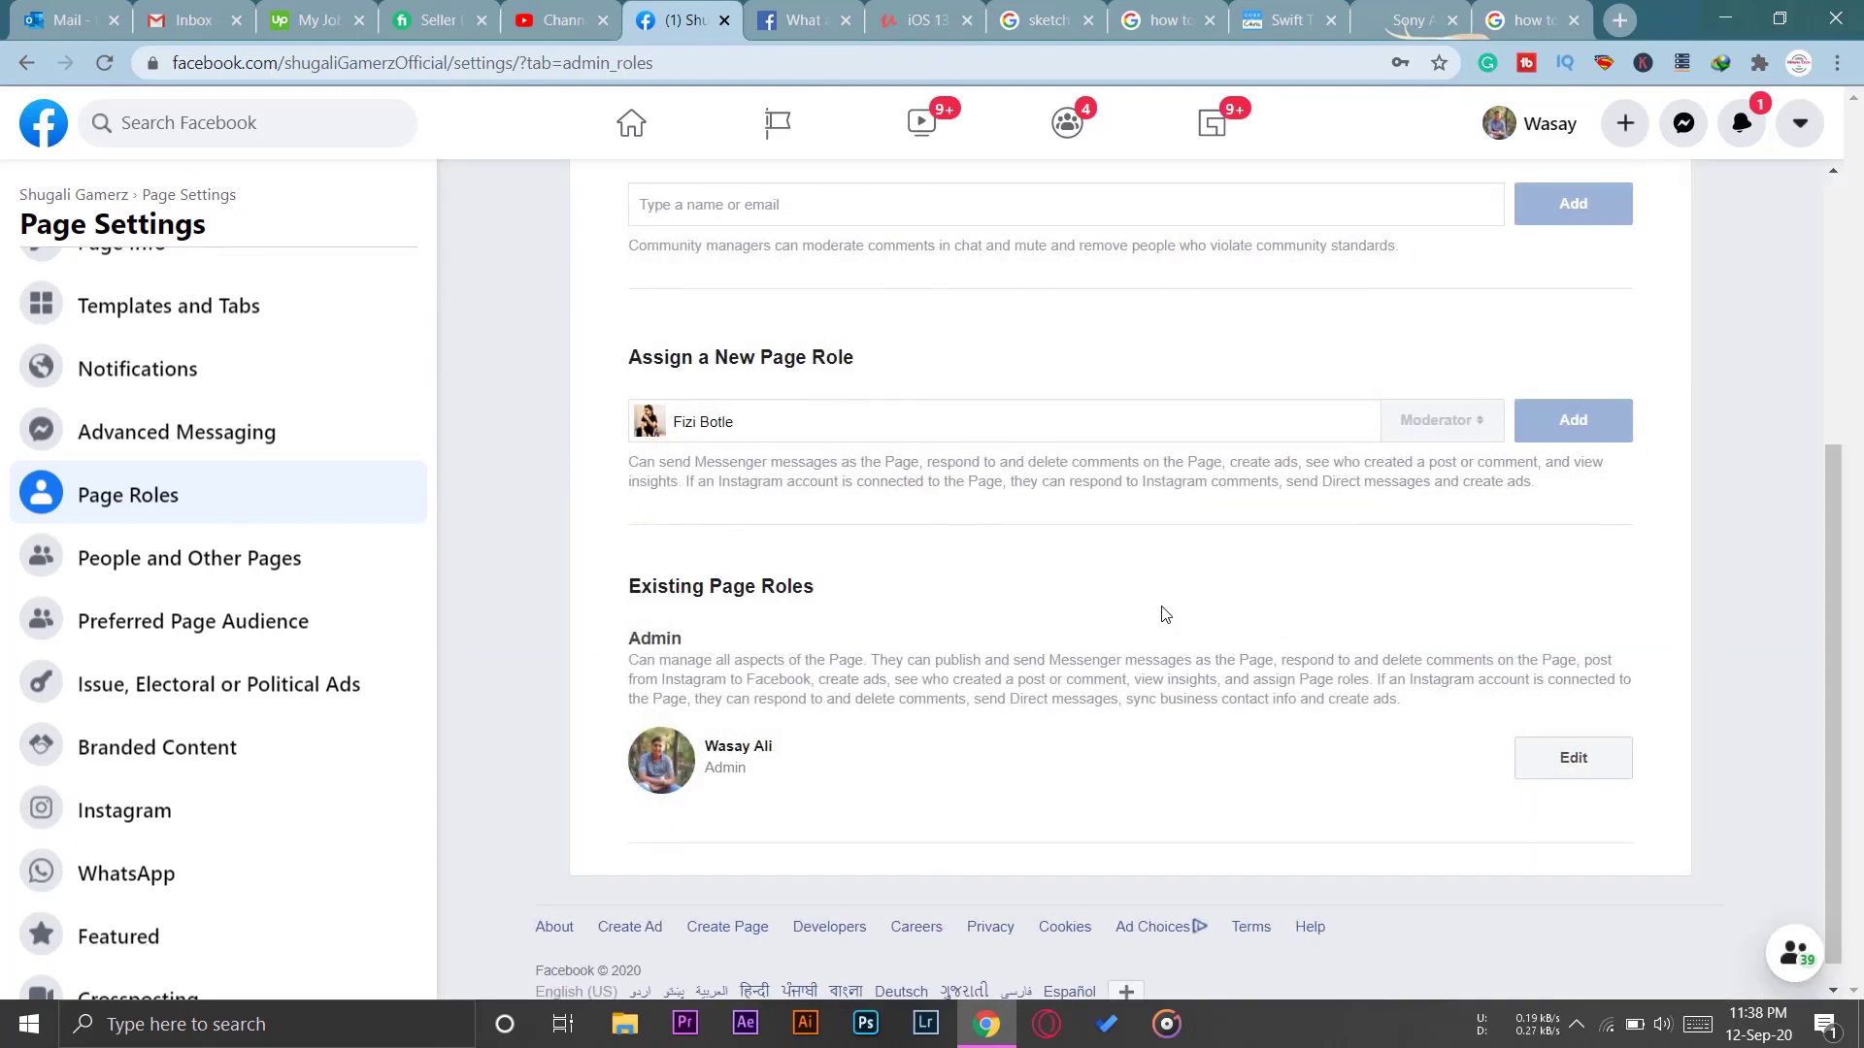
Step: Check Existing Page Roles shows the friend as Moderator · Pending
scroll(1269, 663, down, 2)
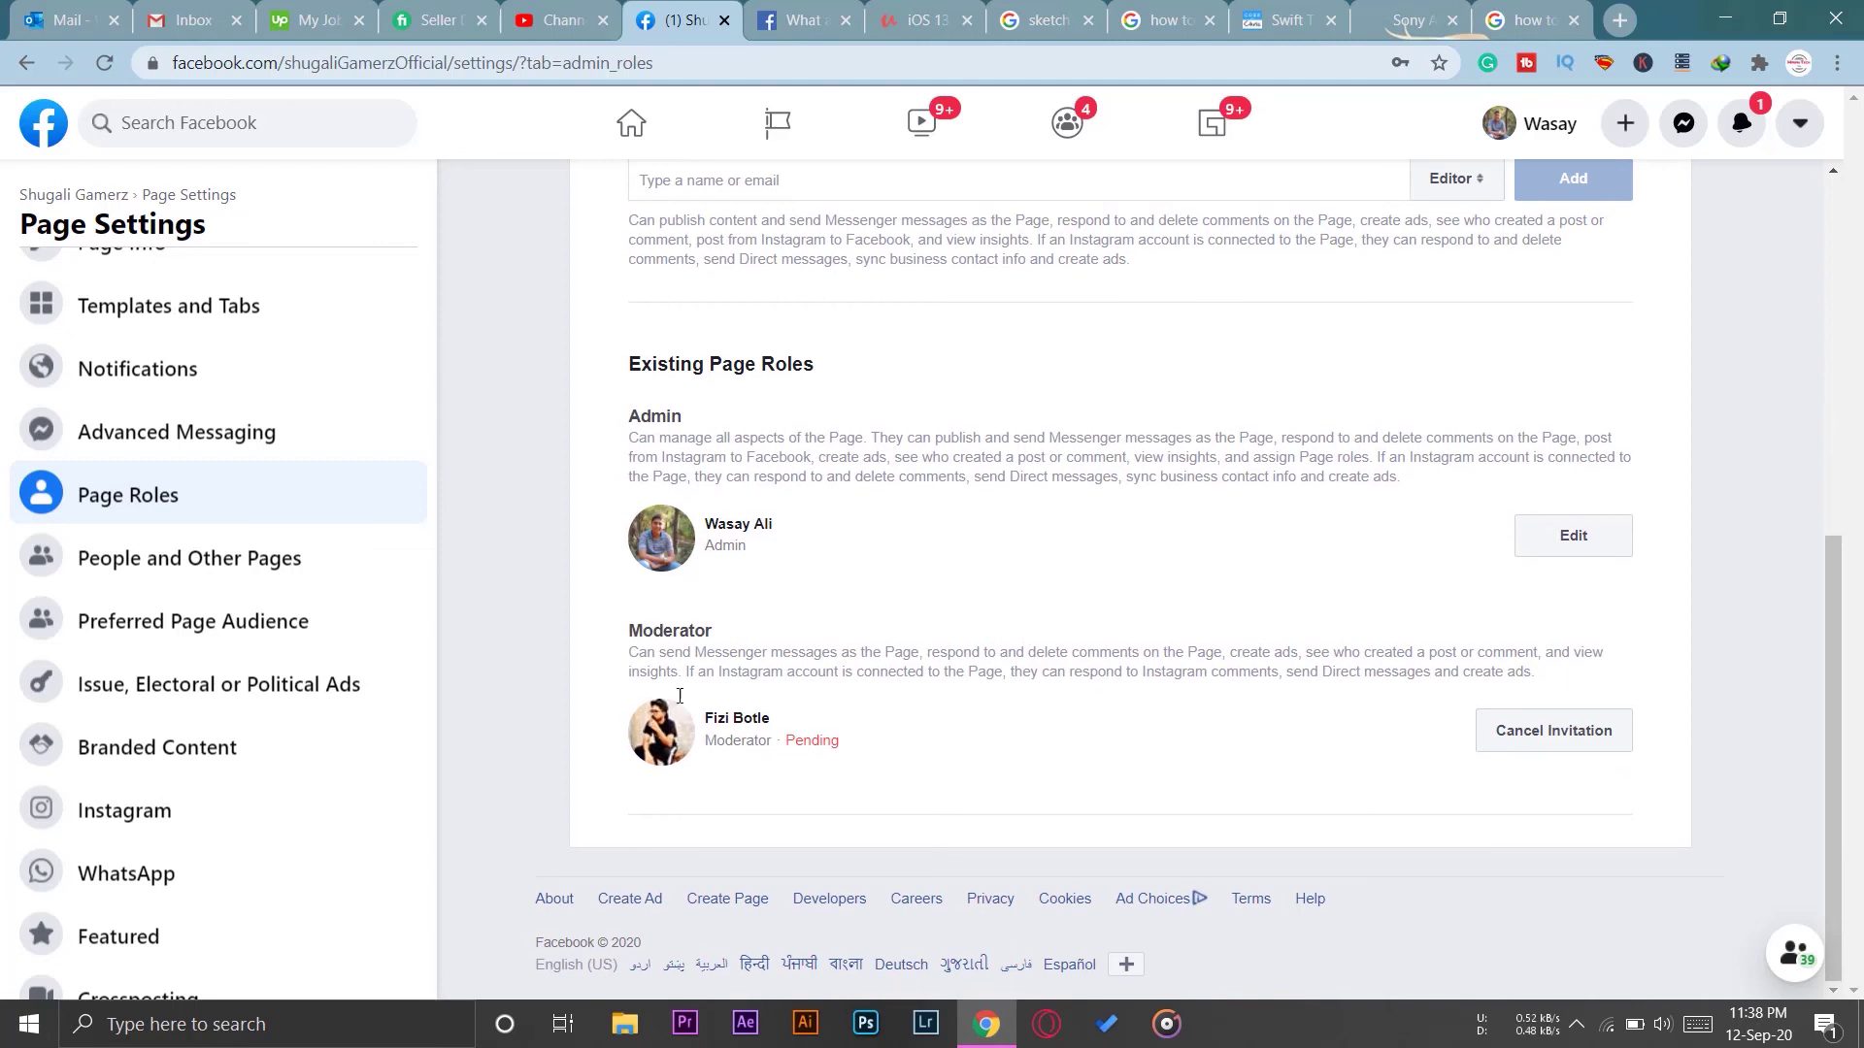
scroll(1213, 699, up, 3)
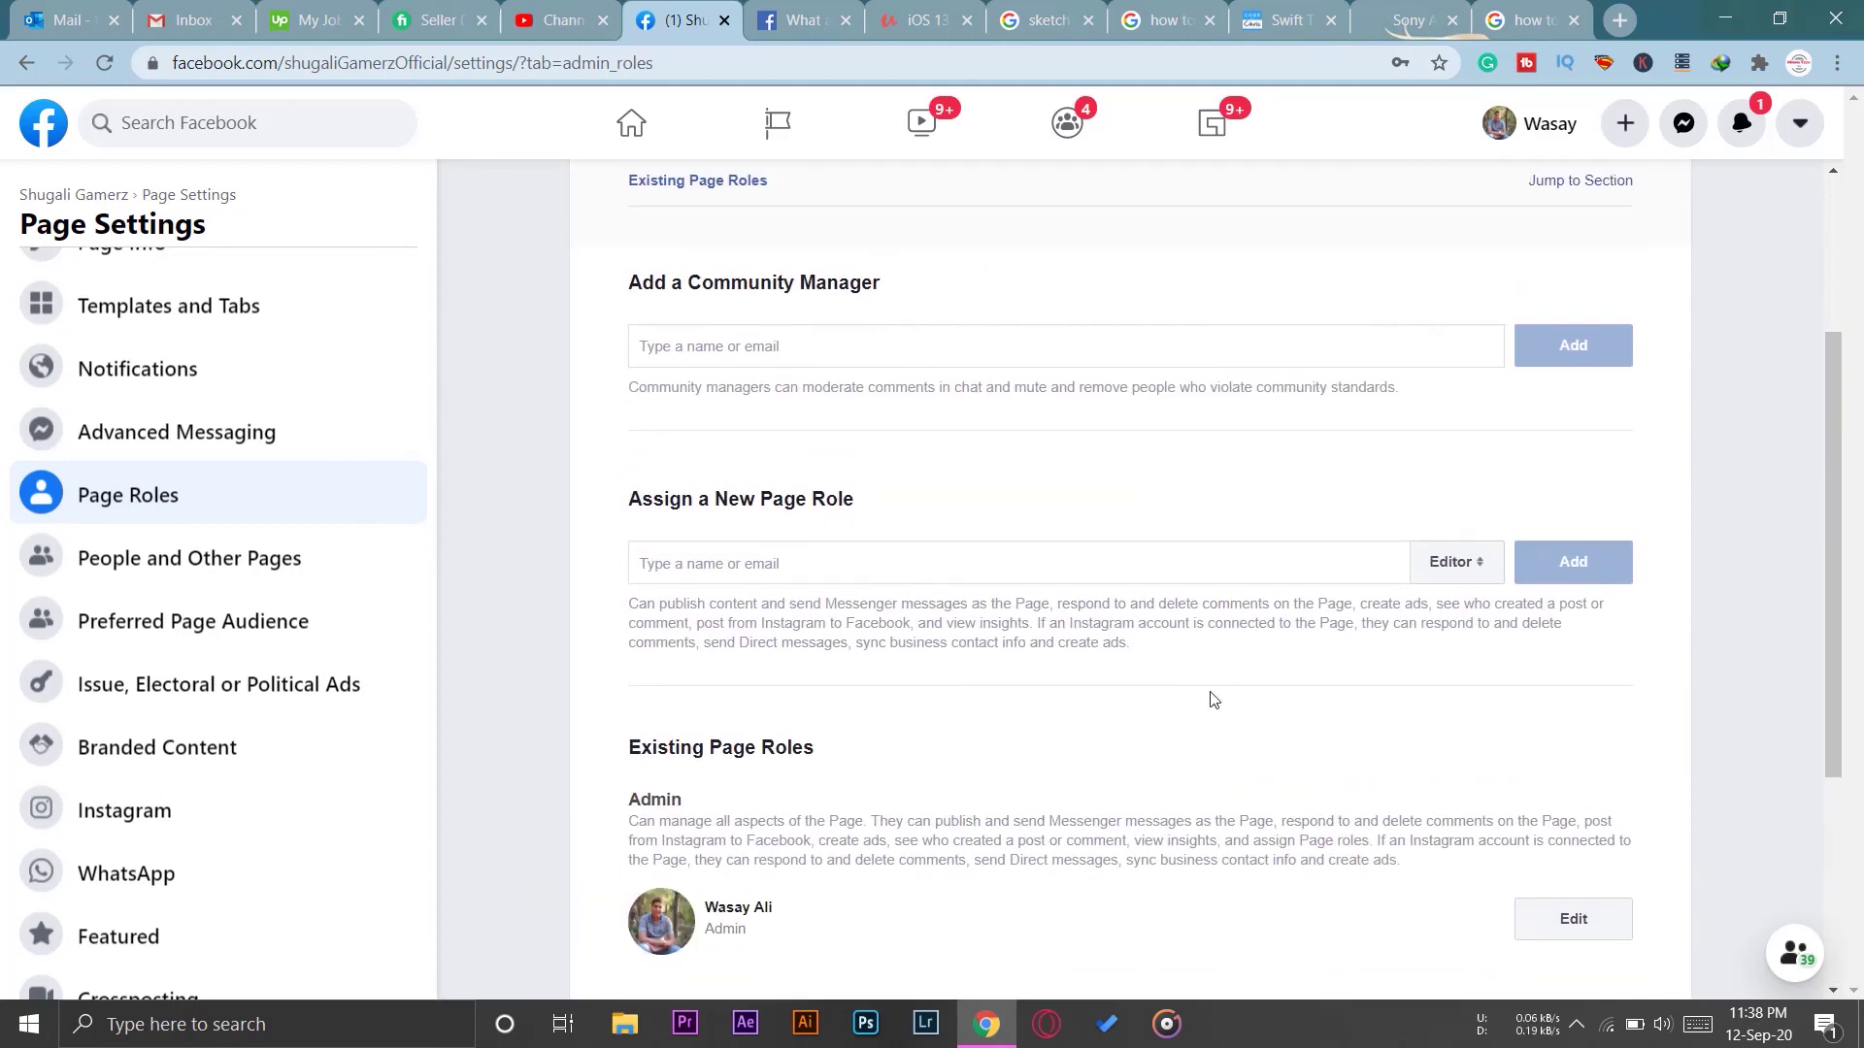
scroll(1213, 699, up, 3)
scroll(1213, 695, down, 2)
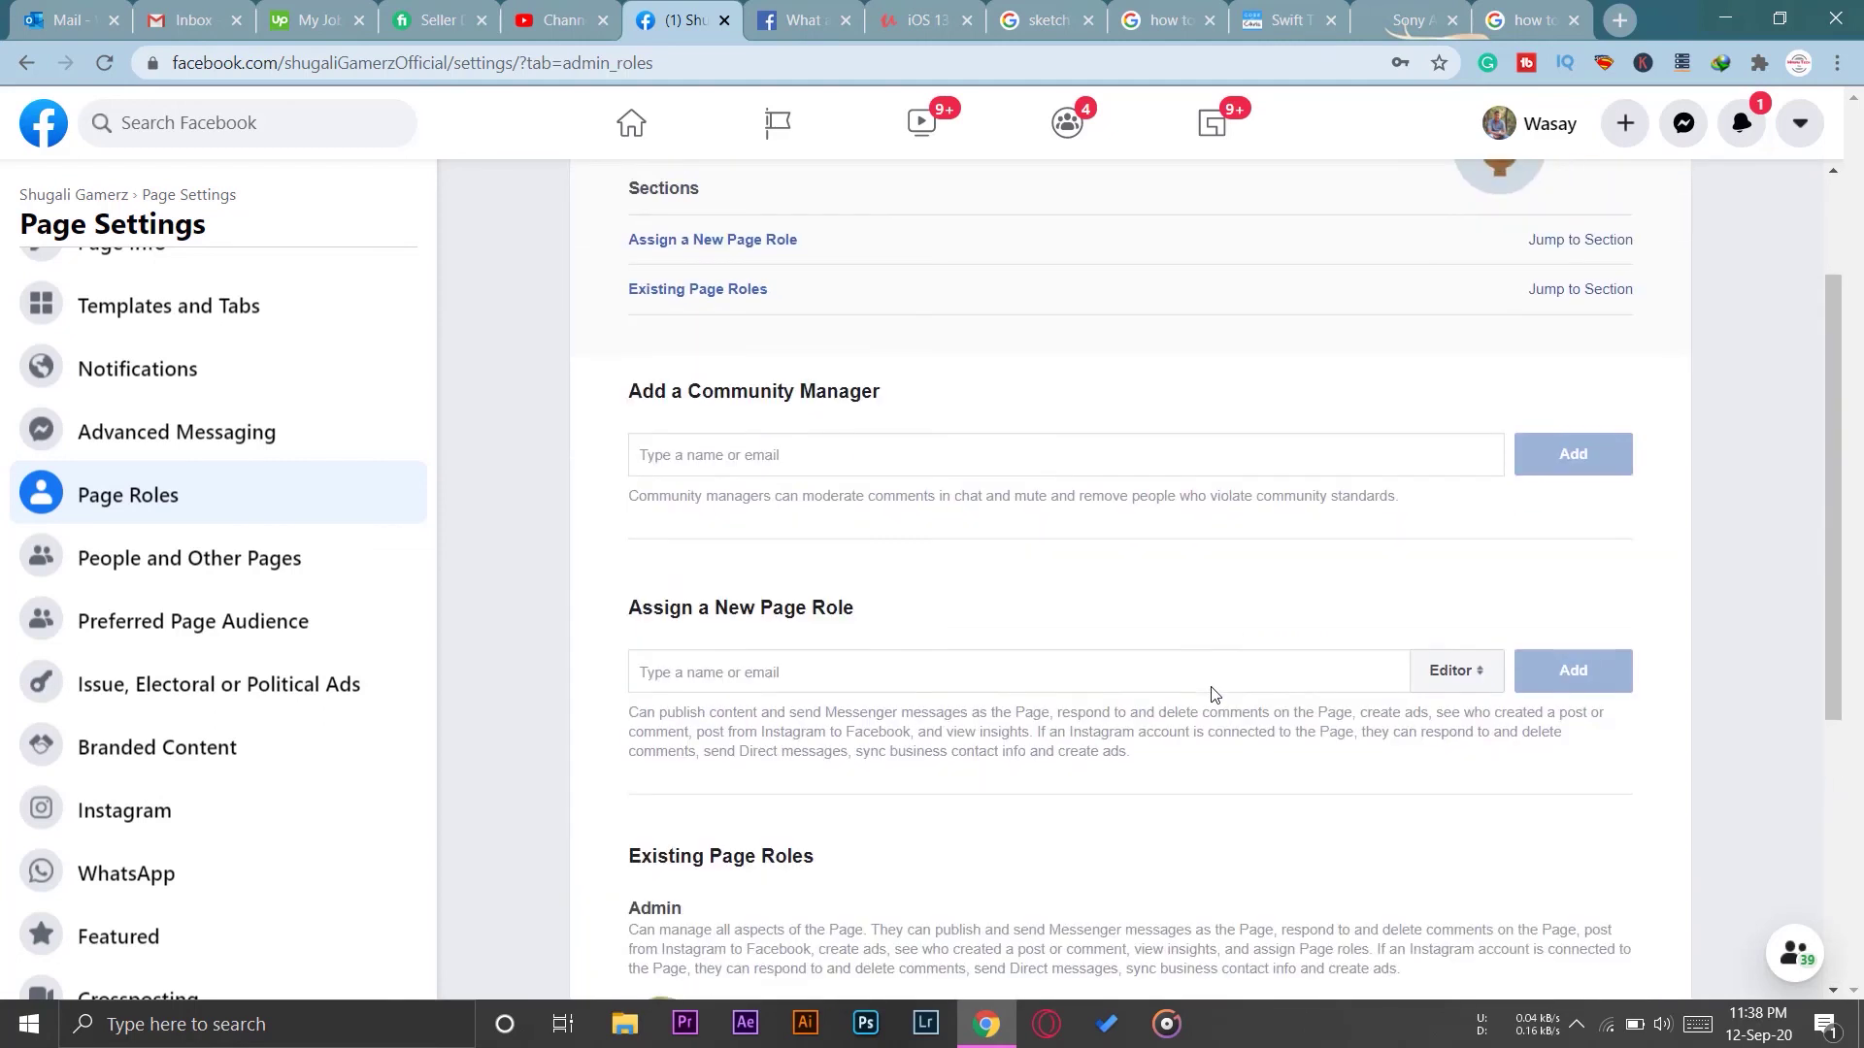
scroll(1211, 694, down, 4)
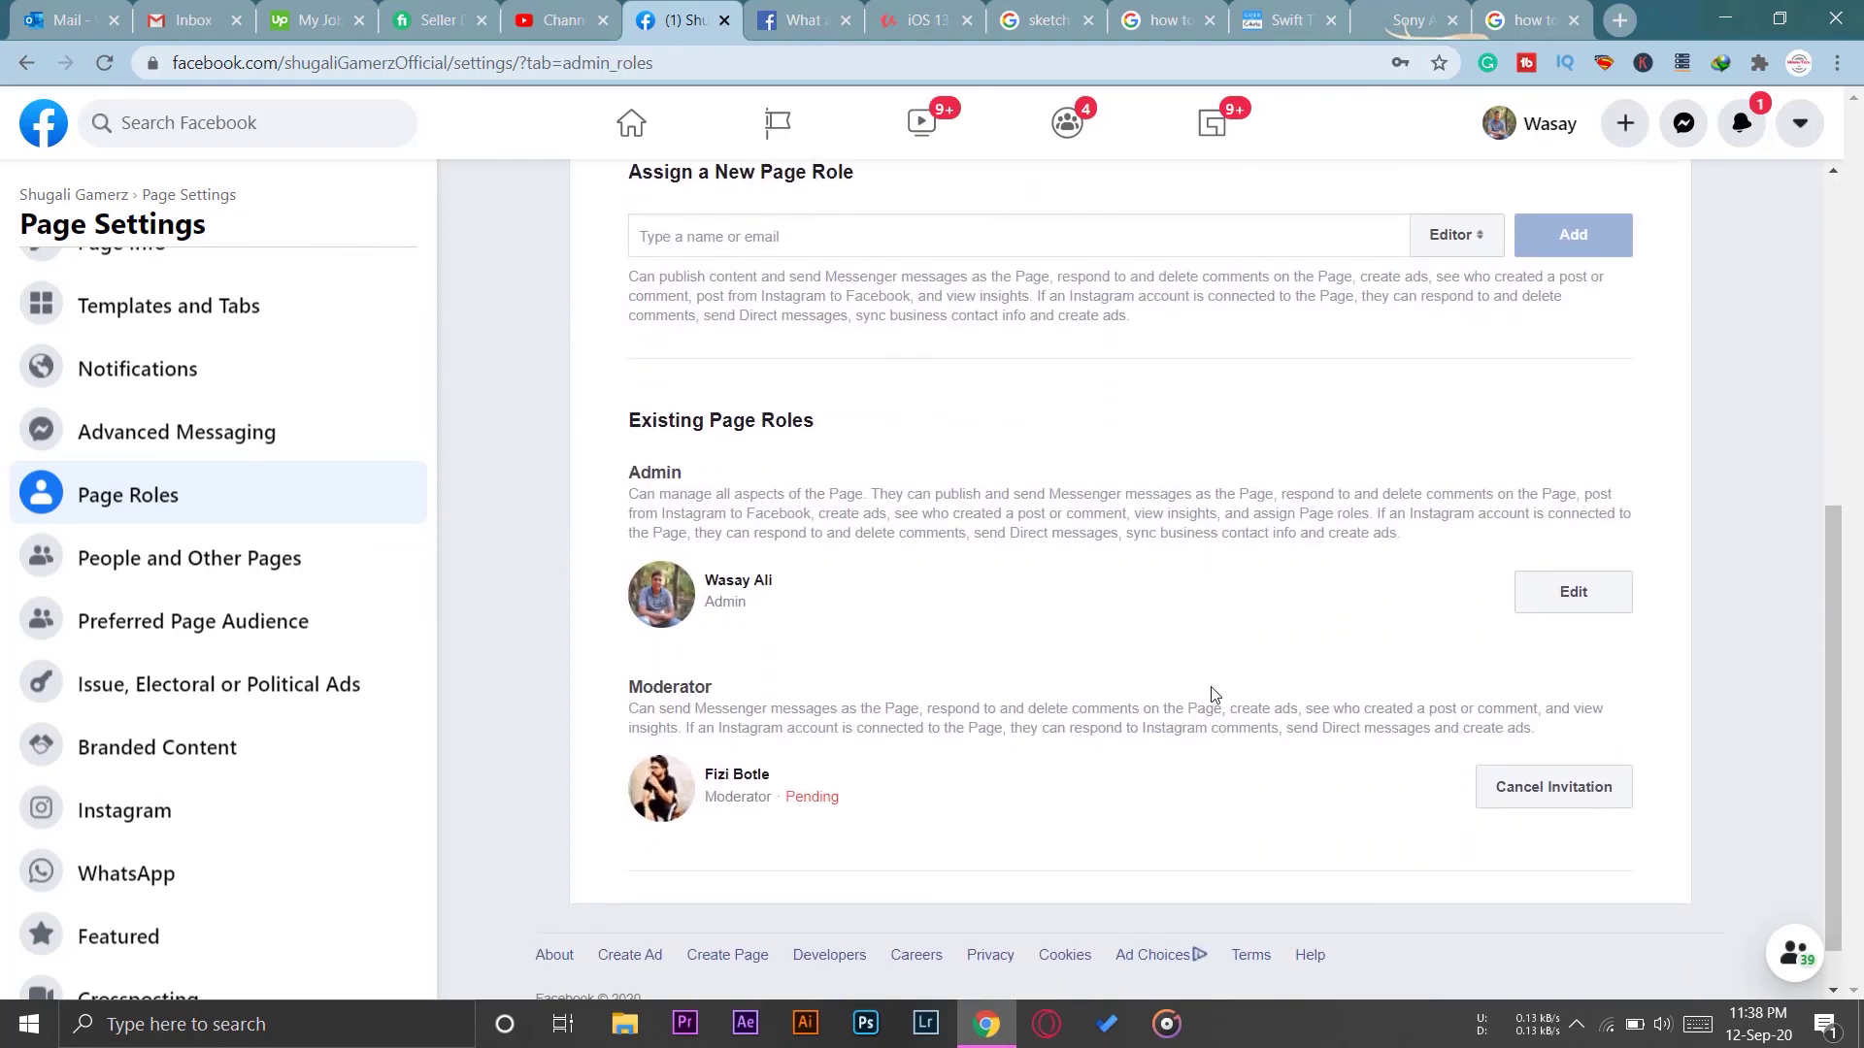